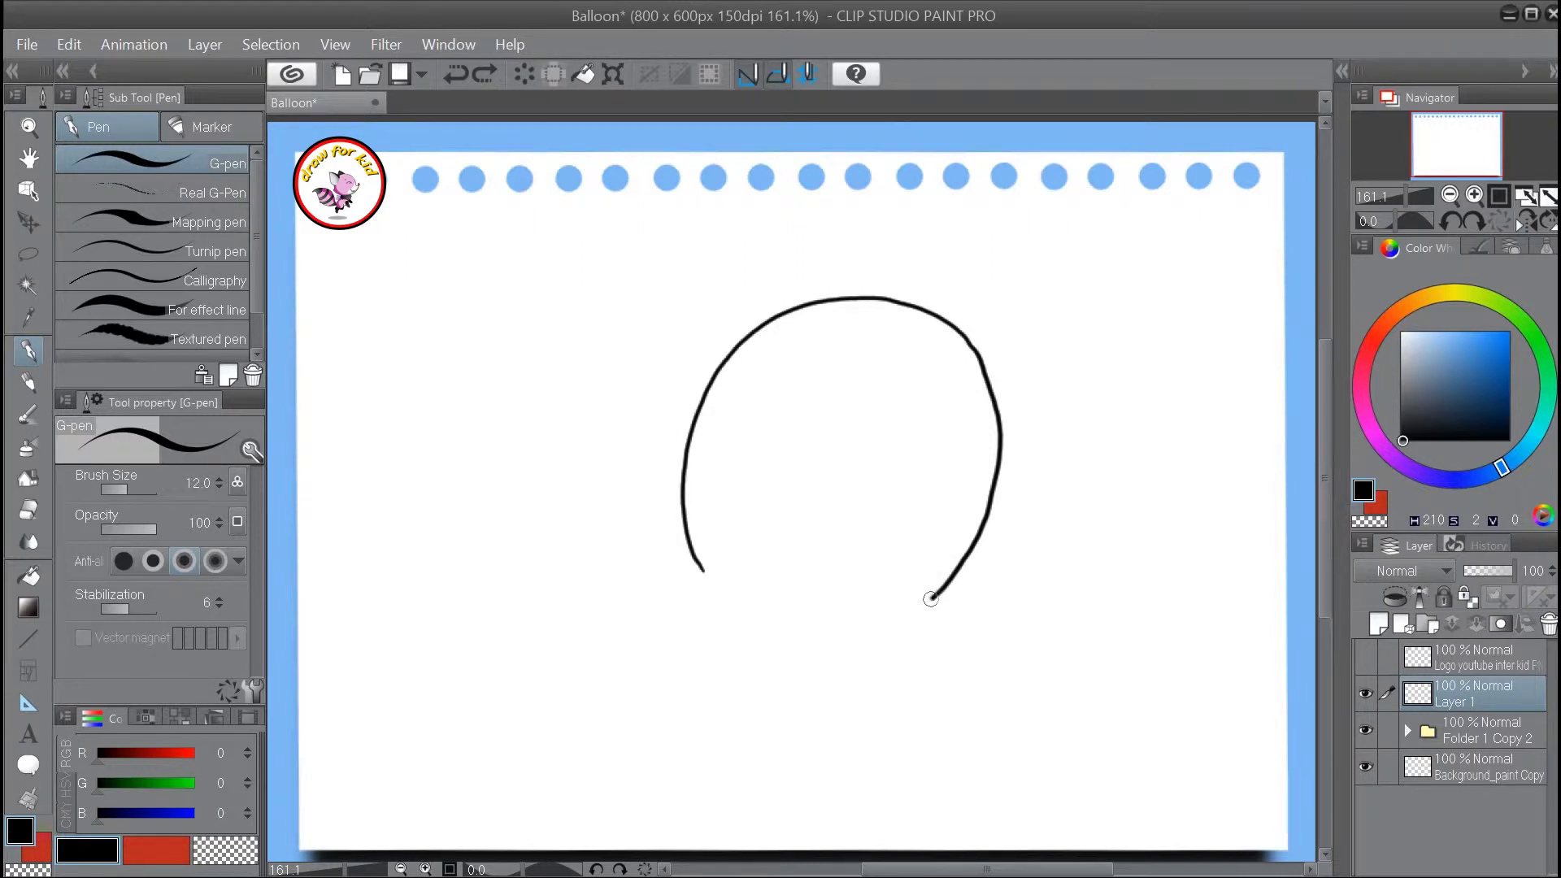
- Draw a black balloon outline as a large tilted oval, with a tied knot at its base and a wavy string trailing from it
mouse_move(697, 564)
mouse_down()
mouse_move(771, 624)
mouse_move(755, 621)
mouse_move(819, 634)
mouse_move(882, 631)
mouse_move(943, 586)
mouse_up()
key(ctrl+z)
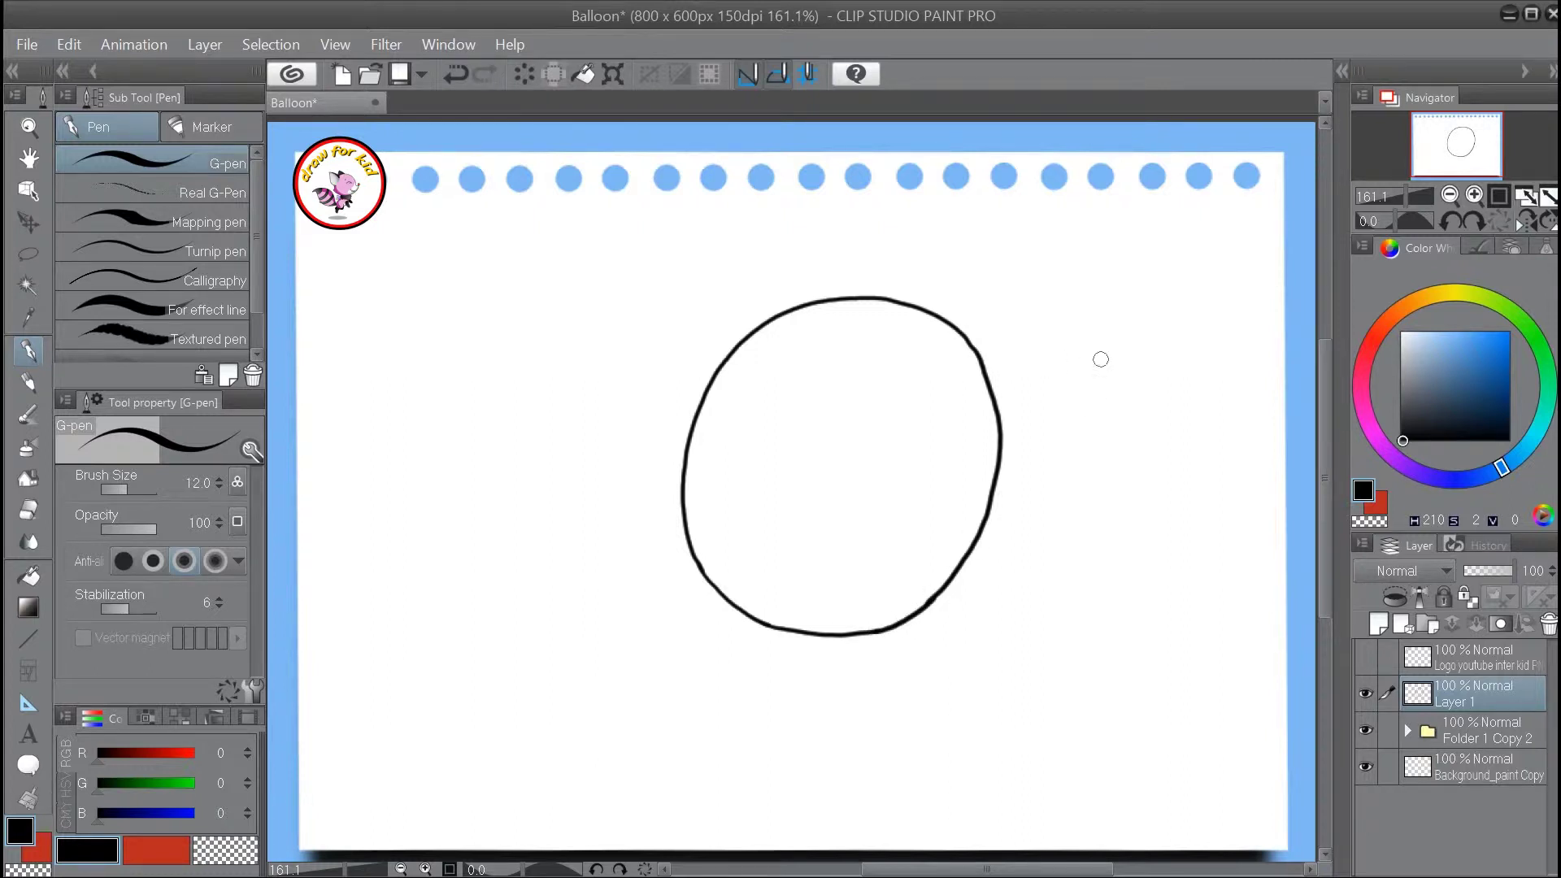
mouse_move(773, 628)
mouse_down()
mouse_move(744, 659)
mouse_move(823, 668)
mouse_move(809, 644)
mouse_move(824, 664)
mouse_move(791, 626)
mouse_move(775, 641)
mouse_move(810, 646)
mouse_move(800, 627)
mouse_move(767, 629)
mouse_move(764, 610)
mouse_move(788, 619)
mouse_move(770, 642)
mouse_move(816, 634)
mouse_move(684, 642)
mouse_move(735, 623)
mouse_move(704, 616)
mouse_up()
key(ctrl+z)
key(ctrl+z)
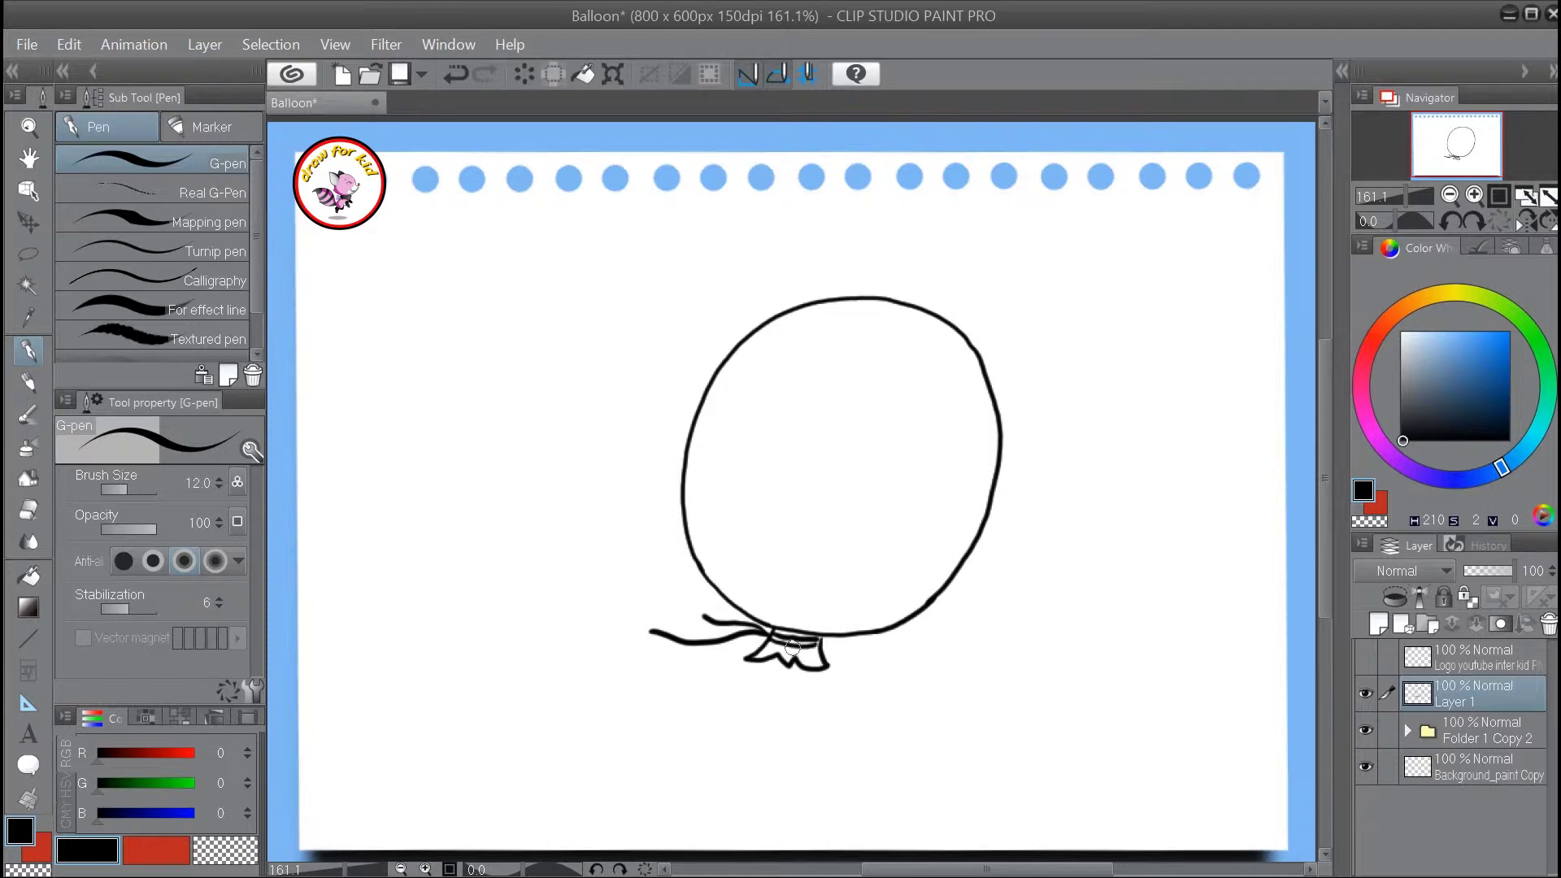
mouse_move(792, 640)
mouse_down()
mouse_move(770, 726)
mouse_move(576, 754)
mouse_up()
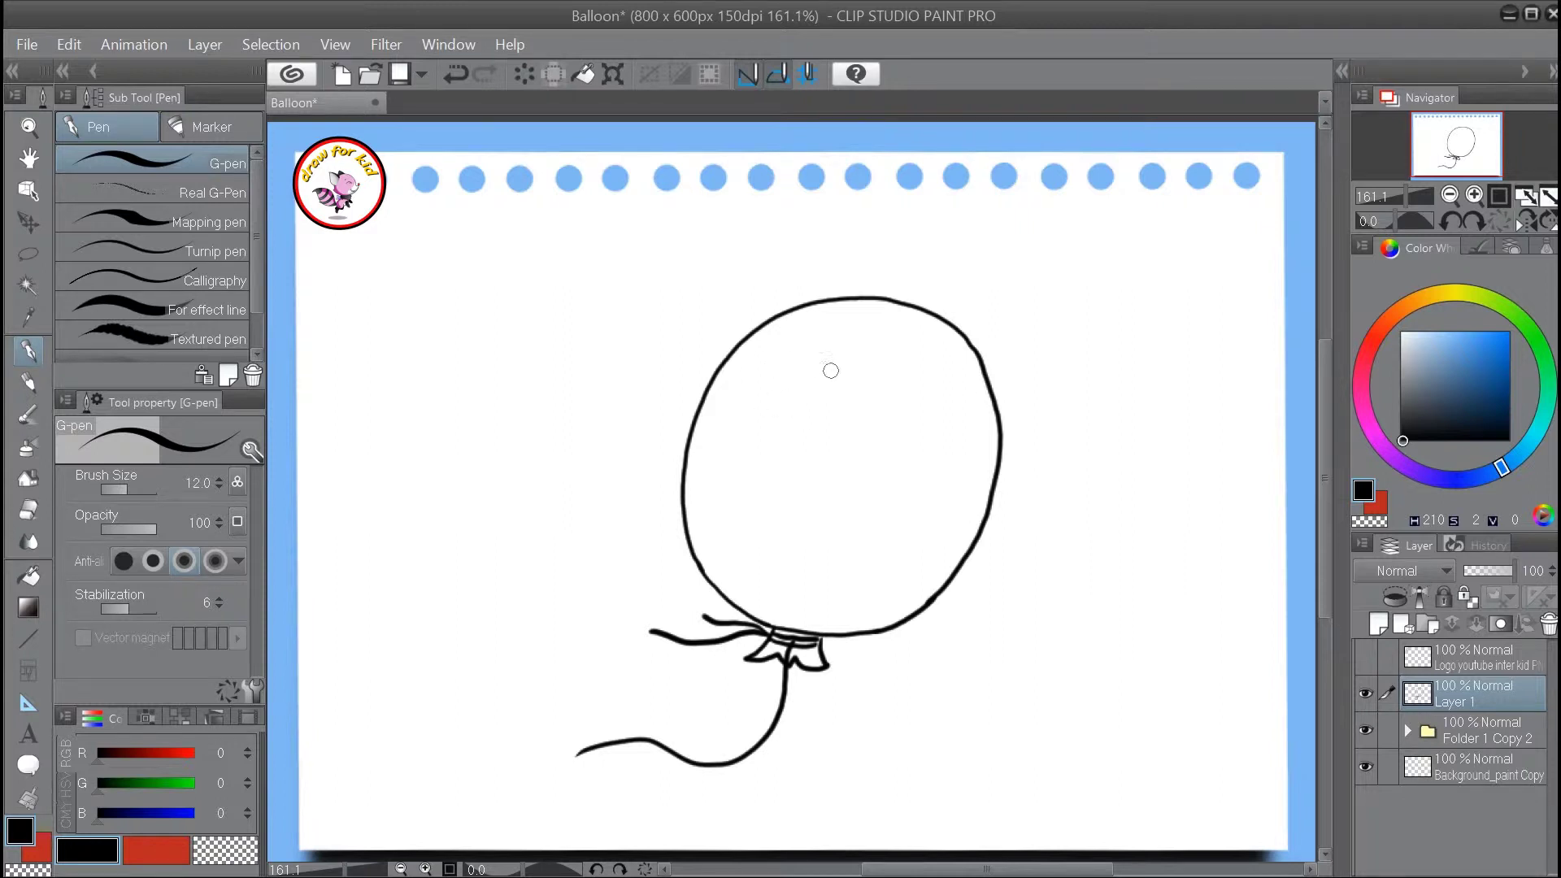
- Draw two round eye outlines side by side in the upper half of the balloon, cleaning up the first eye's overlapping line ends
mouse_move(787, 370)
mouse_down()
mouse_move(761, 379)
mouse_move(748, 416)
mouse_move(800, 460)
mouse_move(841, 402)
mouse_move(825, 375)
mouse_move(777, 368)
mouse_up()
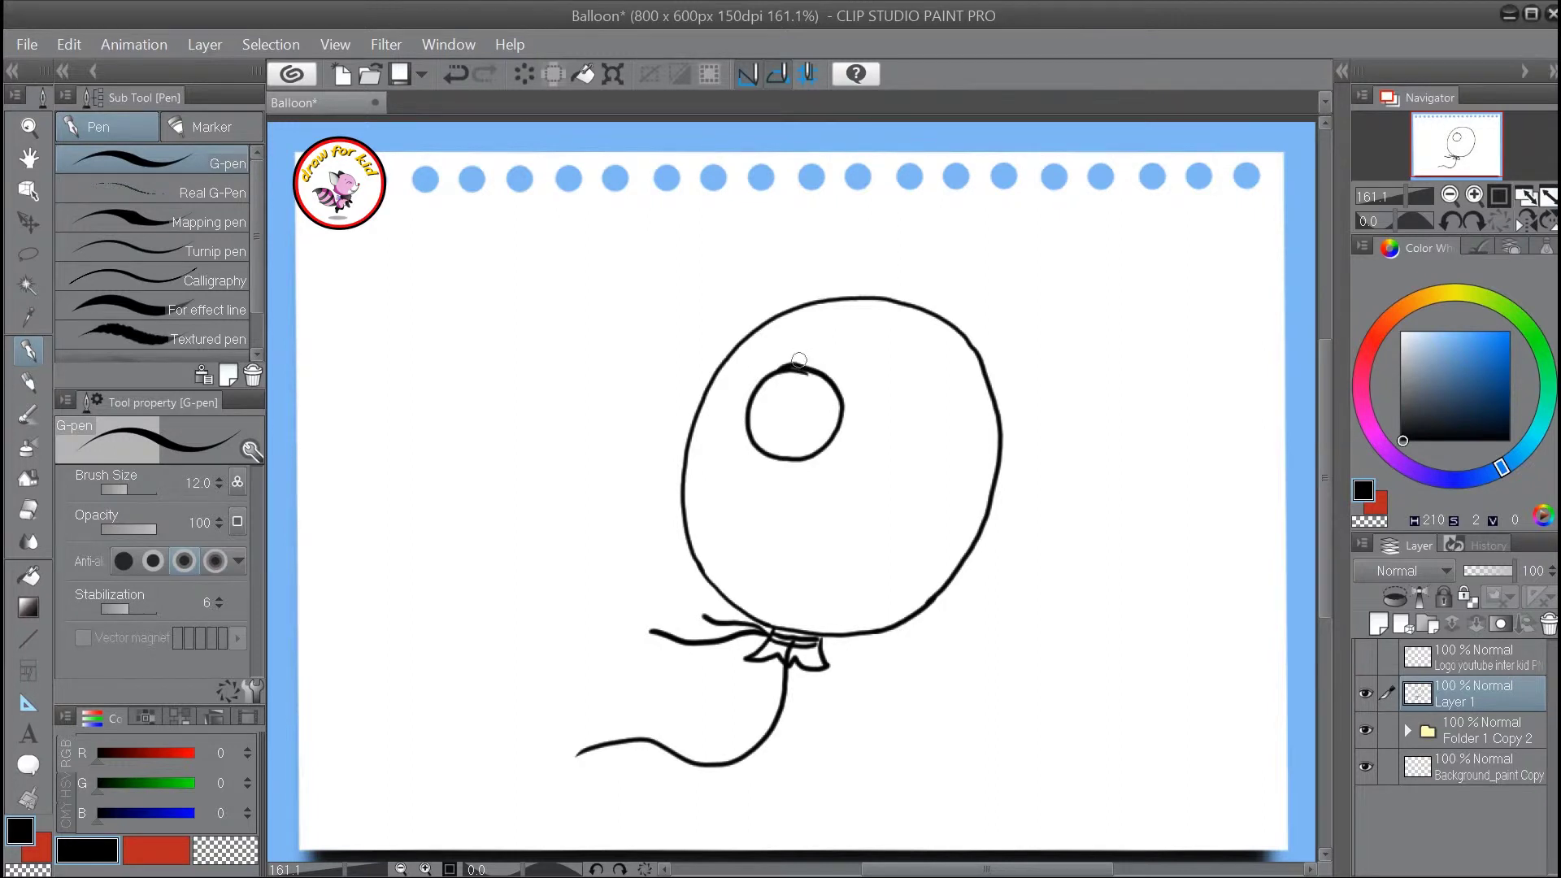
key(e)
click(793, 367)
key(p)
drag(771, 375, 788, 368)
mouse_move(947, 396)
mouse_down()
mouse_move(894, 386)
mouse_move(874, 419)
mouse_move(881, 458)
mouse_move(915, 476)
mouse_move(953, 462)
mouse_move(969, 425)
mouse_move(948, 393)
mouse_up()
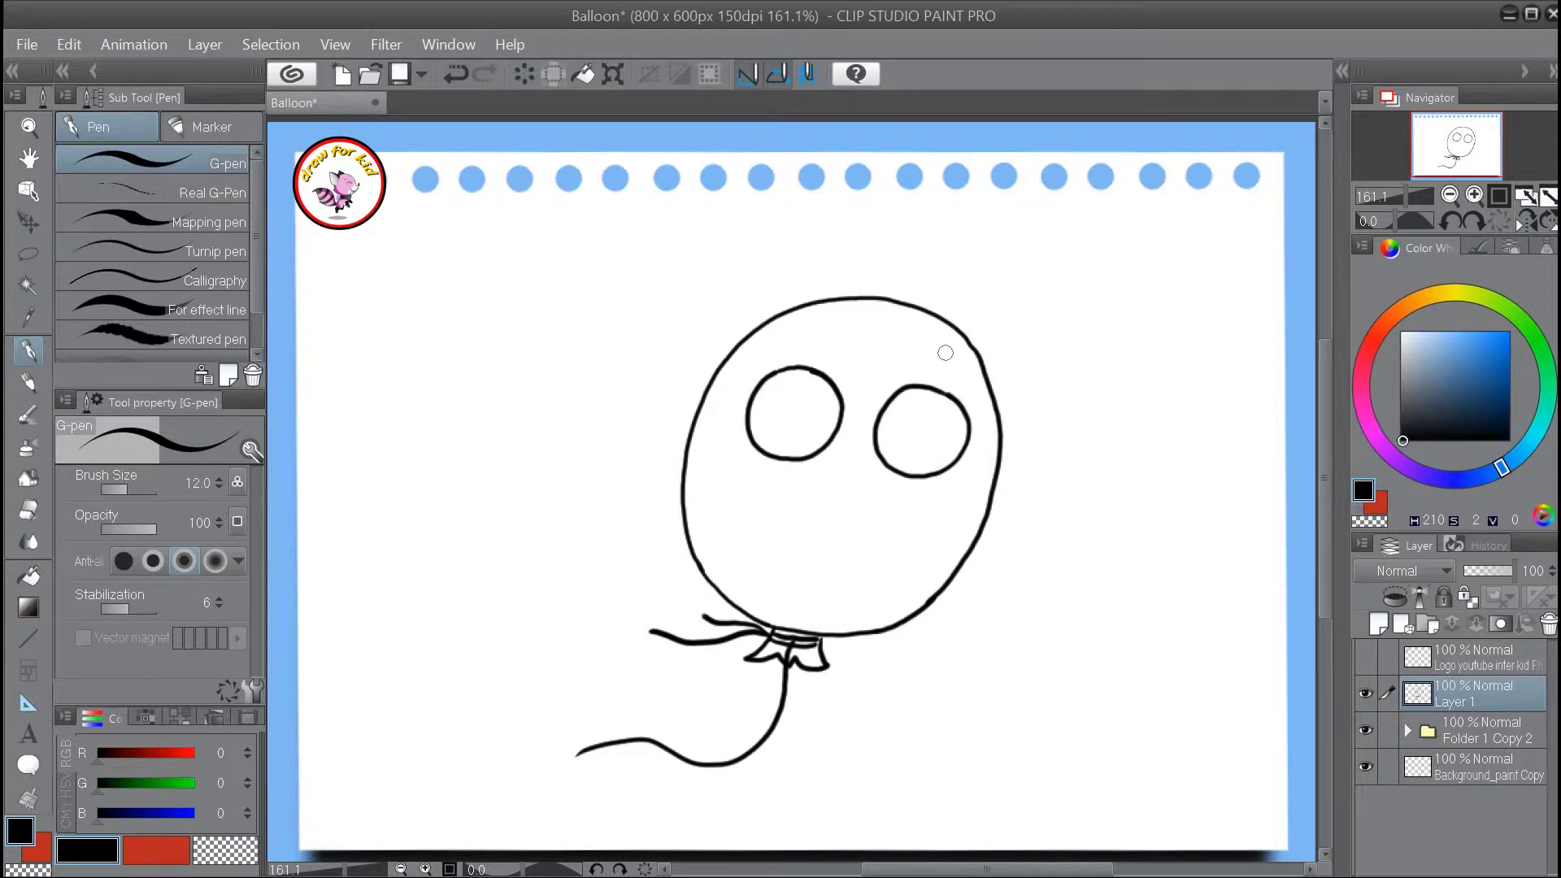
- Draw a rounded pupil low inside each eye and fill both pupils black
mouse_move(877, 434)
mouse_down()
mouse_move(908, 409)
mouse_move(946, 422)
mouse_move(954, 449)
mouse_up()
key(ctrl+z)
mouse_move(893, 465)
mouse_down()
mouse_move(893, 428)
mouse_move(923, 405)
mouse_move(949, 419)
mouse_move(926, 474)
mouse_up()
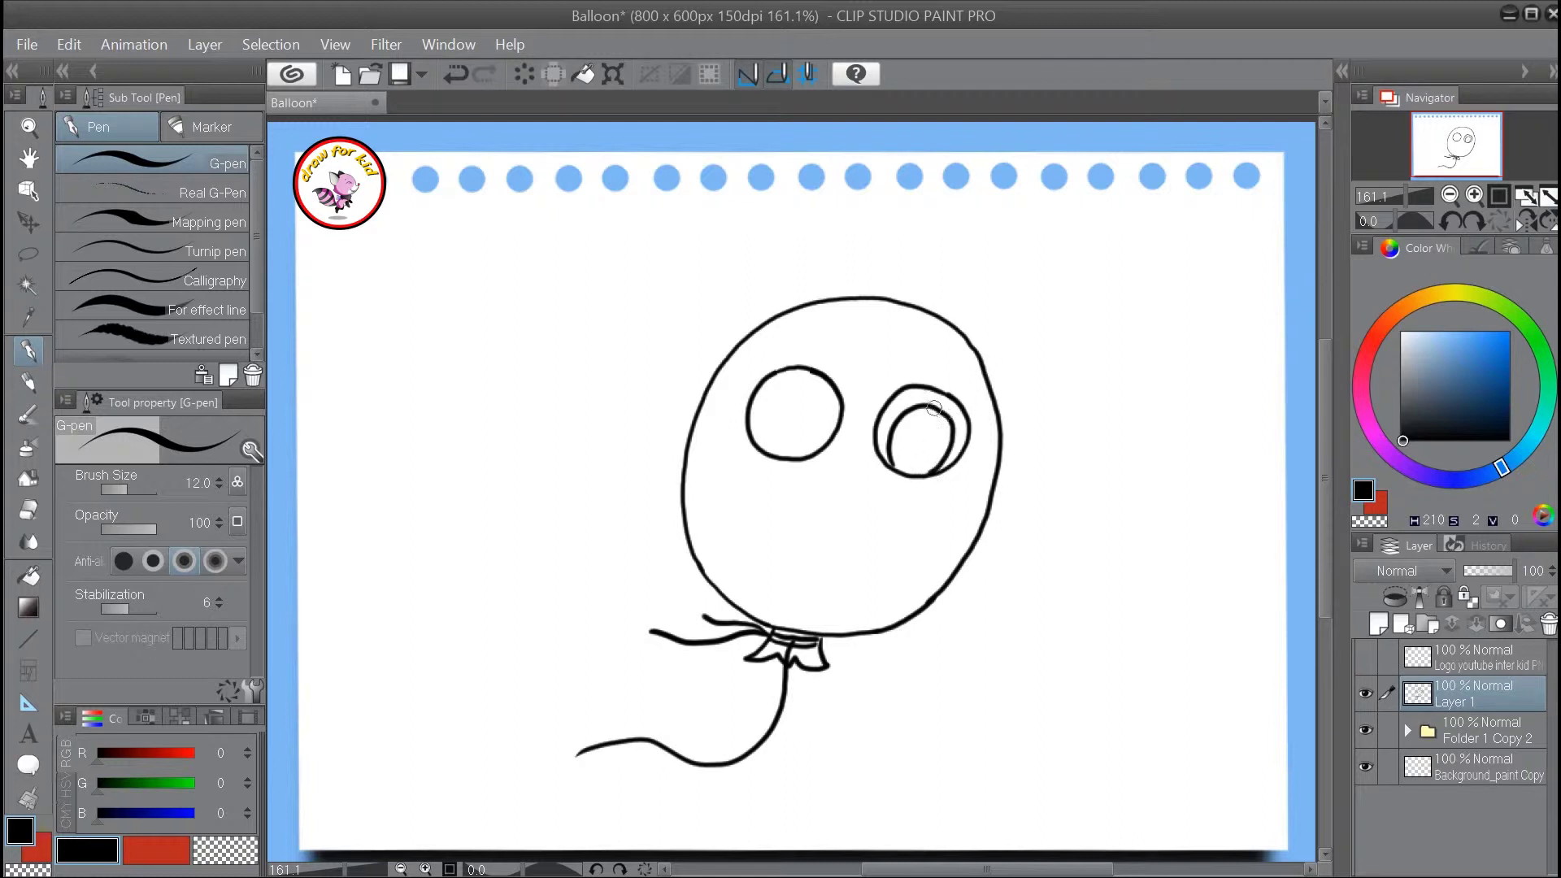
mouse_move(764, 447)
mouse_down()
mouse_move(755, 406)
mouse_move(793, 387)
mouse_move(819, 398)
mouse_move(821, 421)
mouse_move(800, 458)
mouse_up()
key(g)
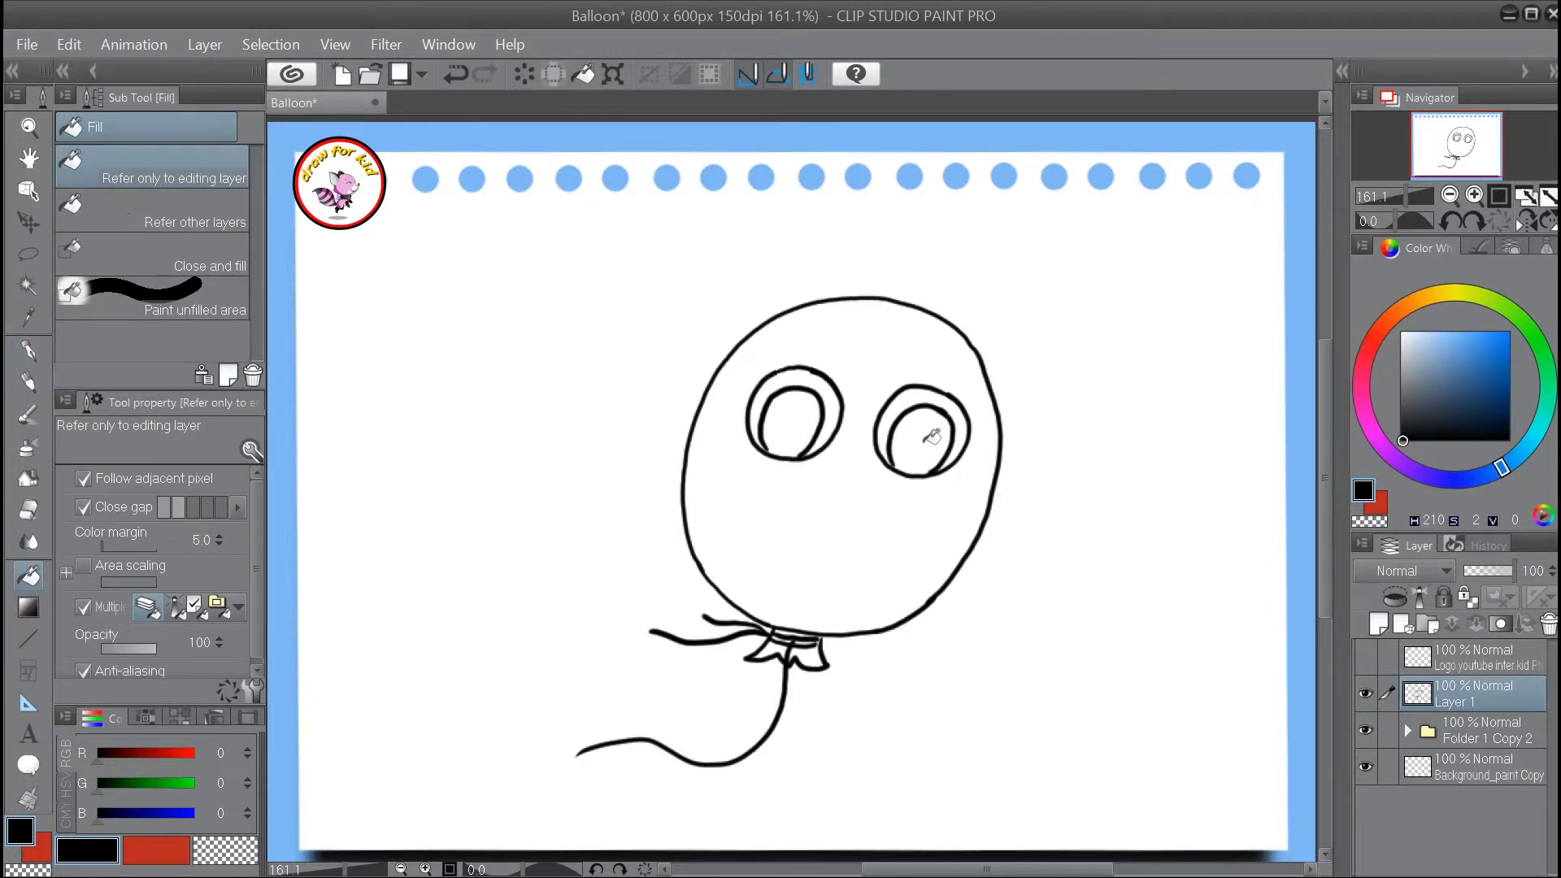
click(927, 439)
click(801, 419)
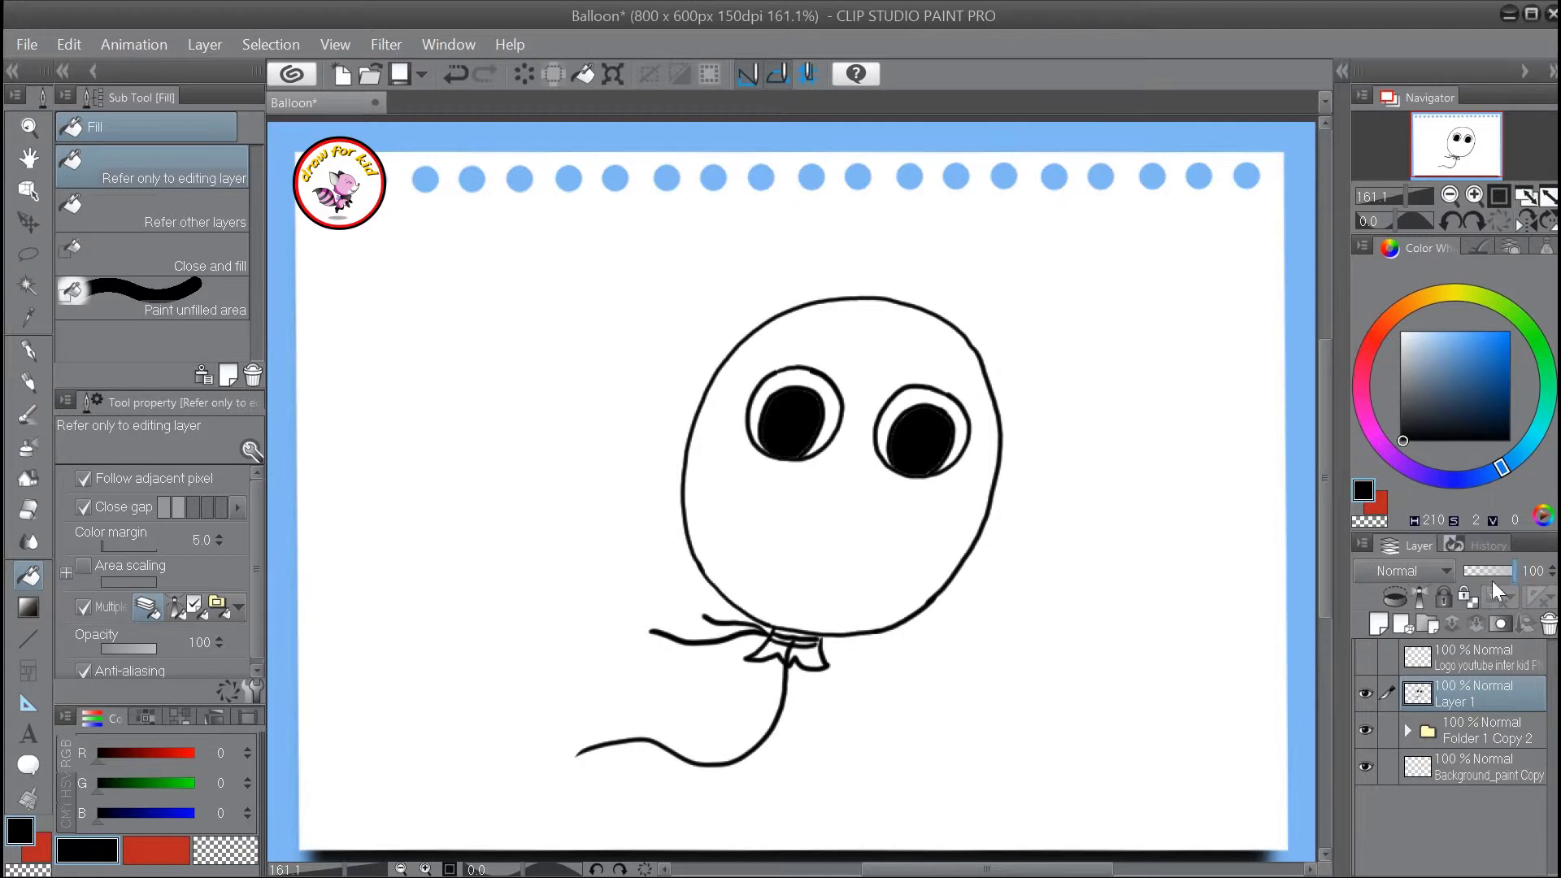
- Paint a large and a small white highlight in each pupil with the G-pen
click(1401, 332)
key(p)
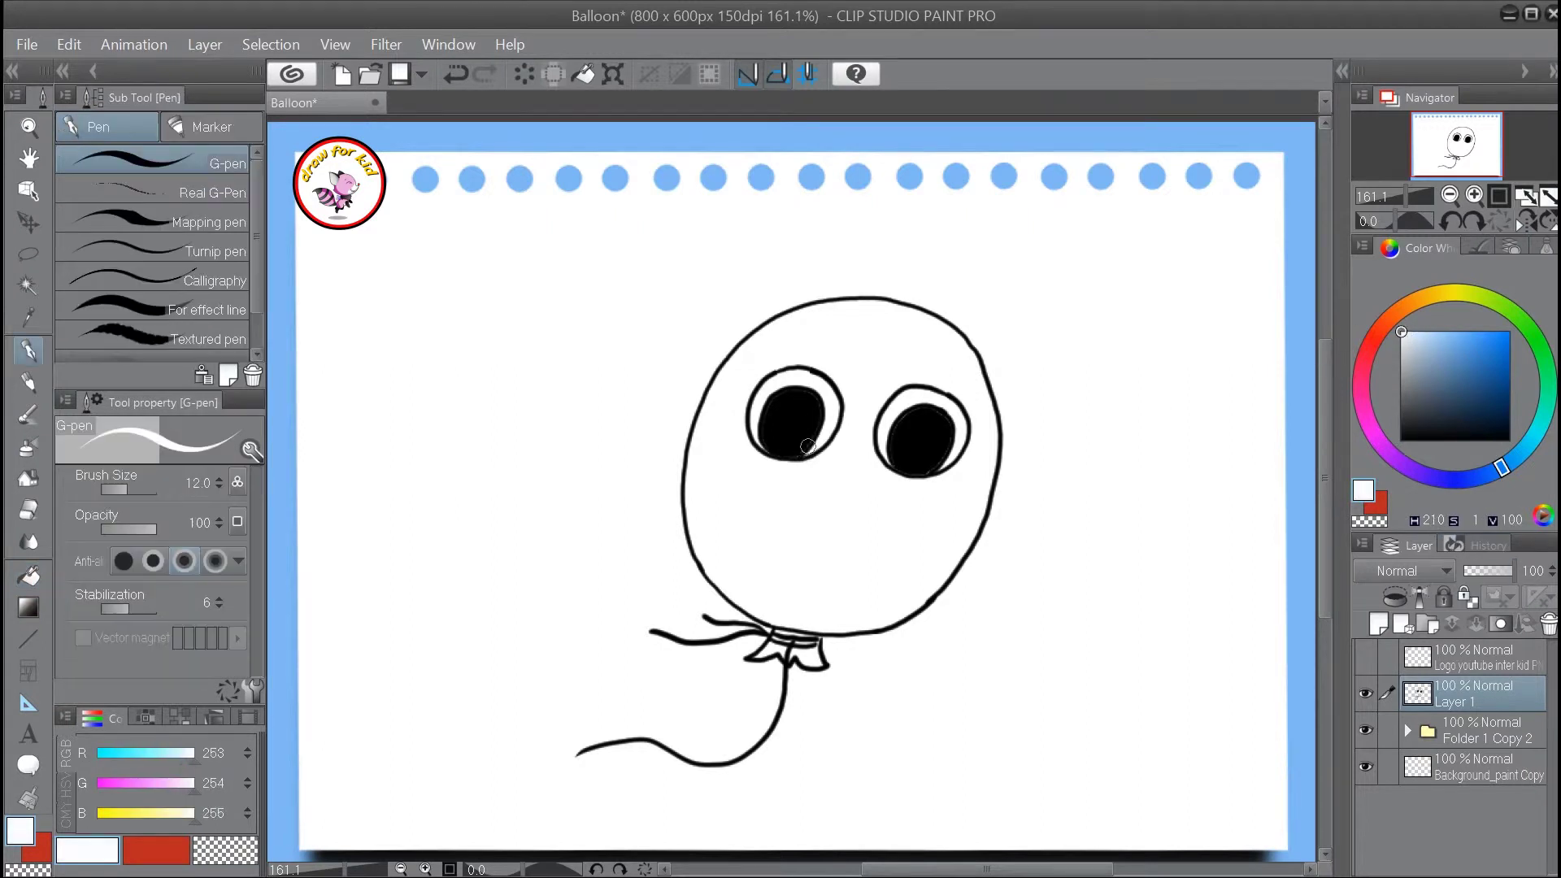
click(786, 410)
drag(778, 412, 799, 436)
drag(935, 432, 910, 455)
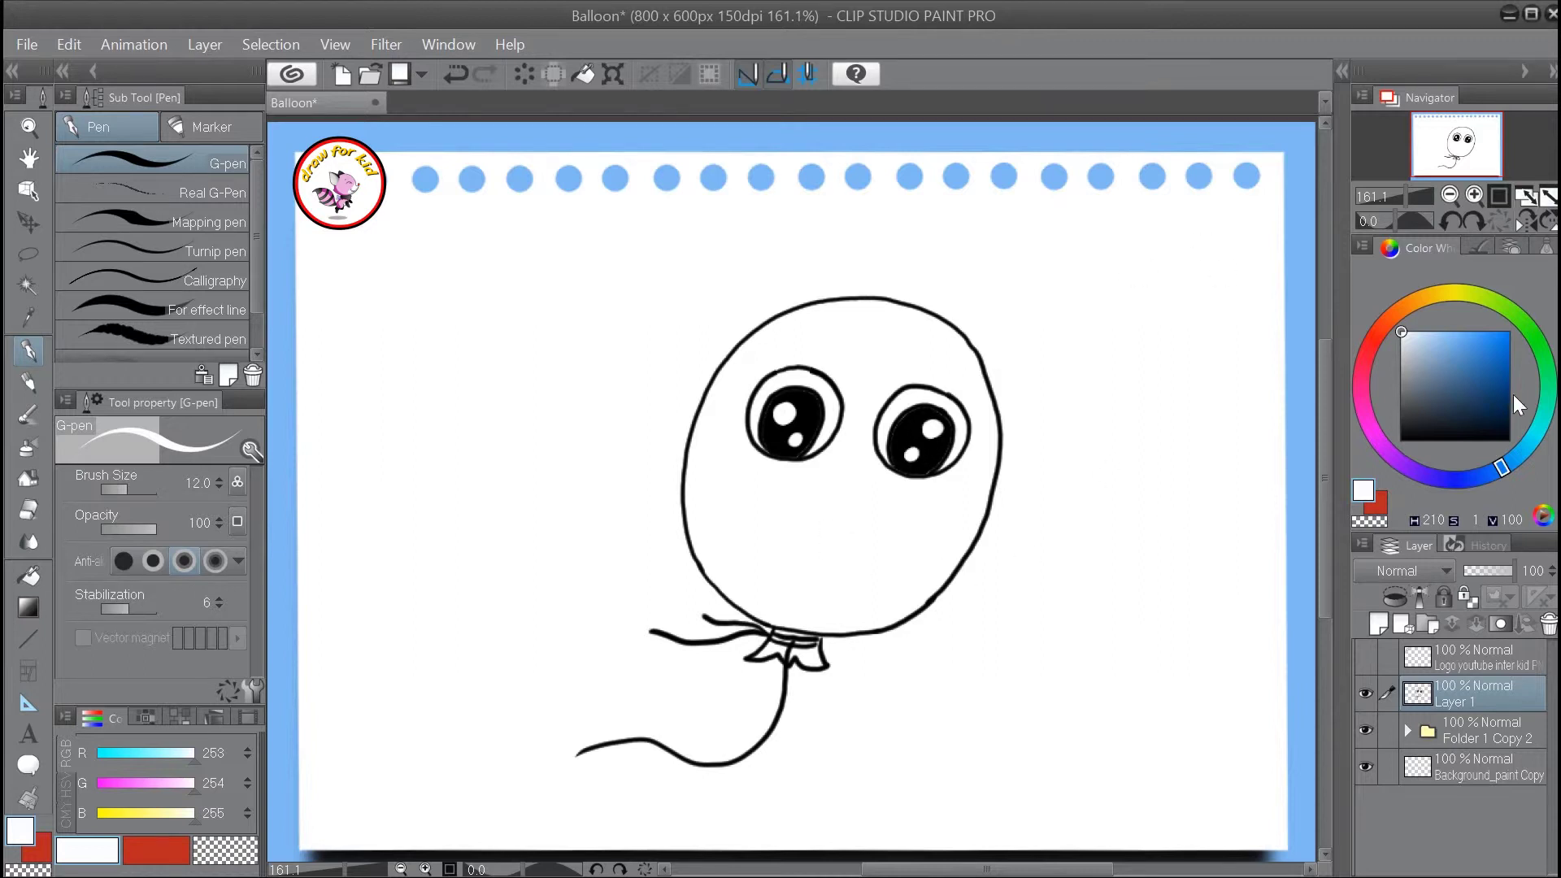
- Draw a wide open smiling mouth in black below the eyes, with a curved tongue inside it
click(1400, 441)
mouse_move(767, 494)
mouse_down()
mouse_move(879, 530)
mouse_move(907, 522)
mouse_move(900, 505)
mouse_up()
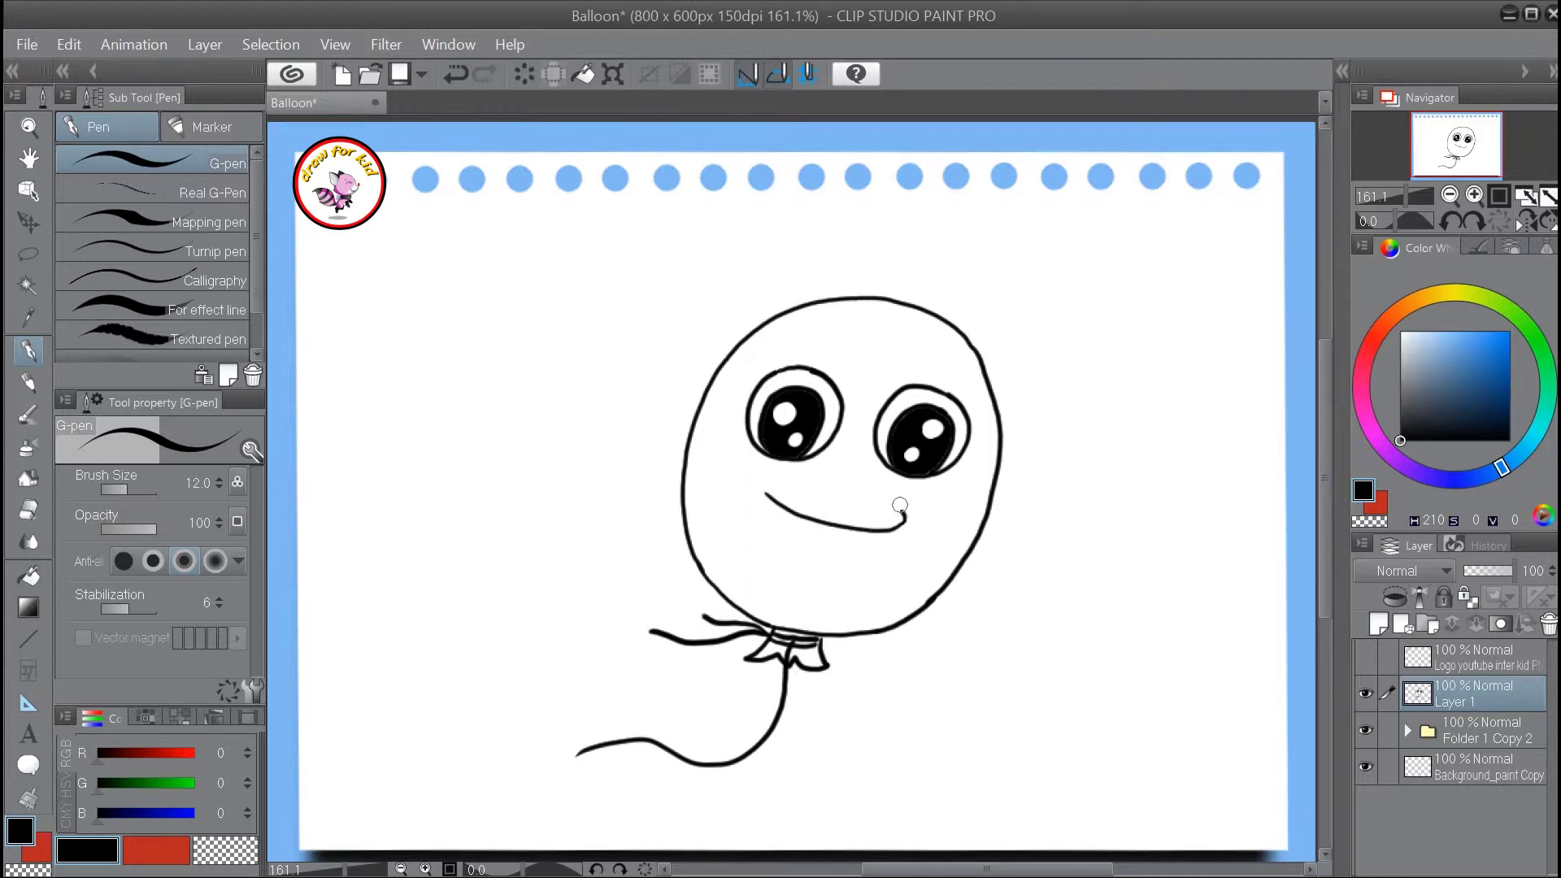
mouse_move(768, 497)
mouse_down()
mouse_move(776, 567)
mouse_move(799, 592)
mouse_move(845, 585)
mouse_move(900, 526)
mouse_up()
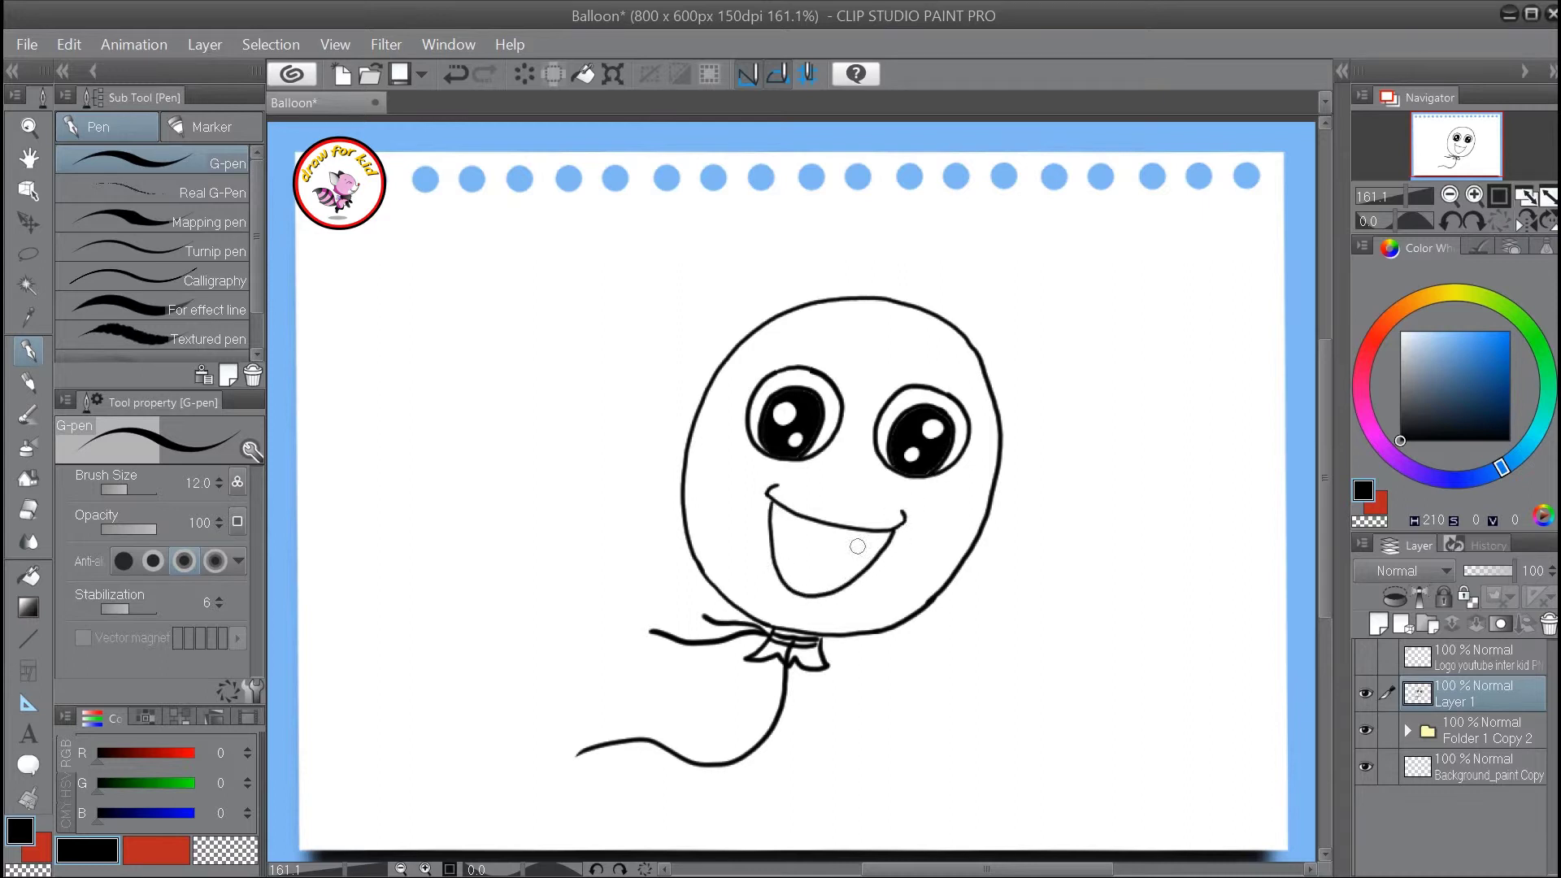
drag(774, 550, 835, 546)
- Add a new layer beneath the line art on Layer 1 and fill the balloon and its knot with pink (RGB 252, 147, 198)
click(1382, 626)
drag(1458, 692, 1466, 742)
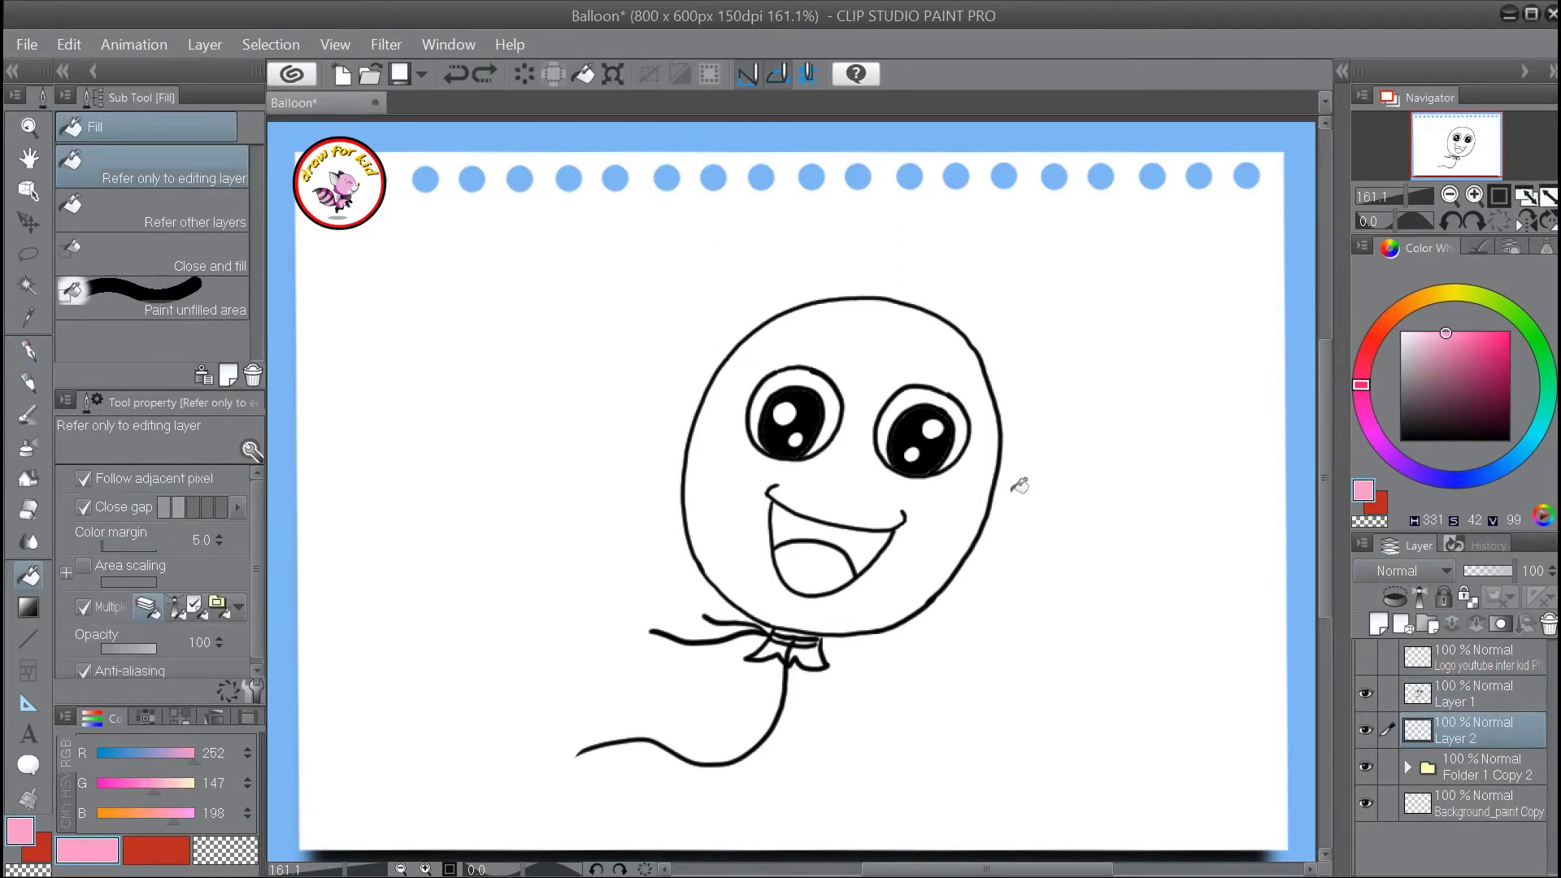
click(937, 548)
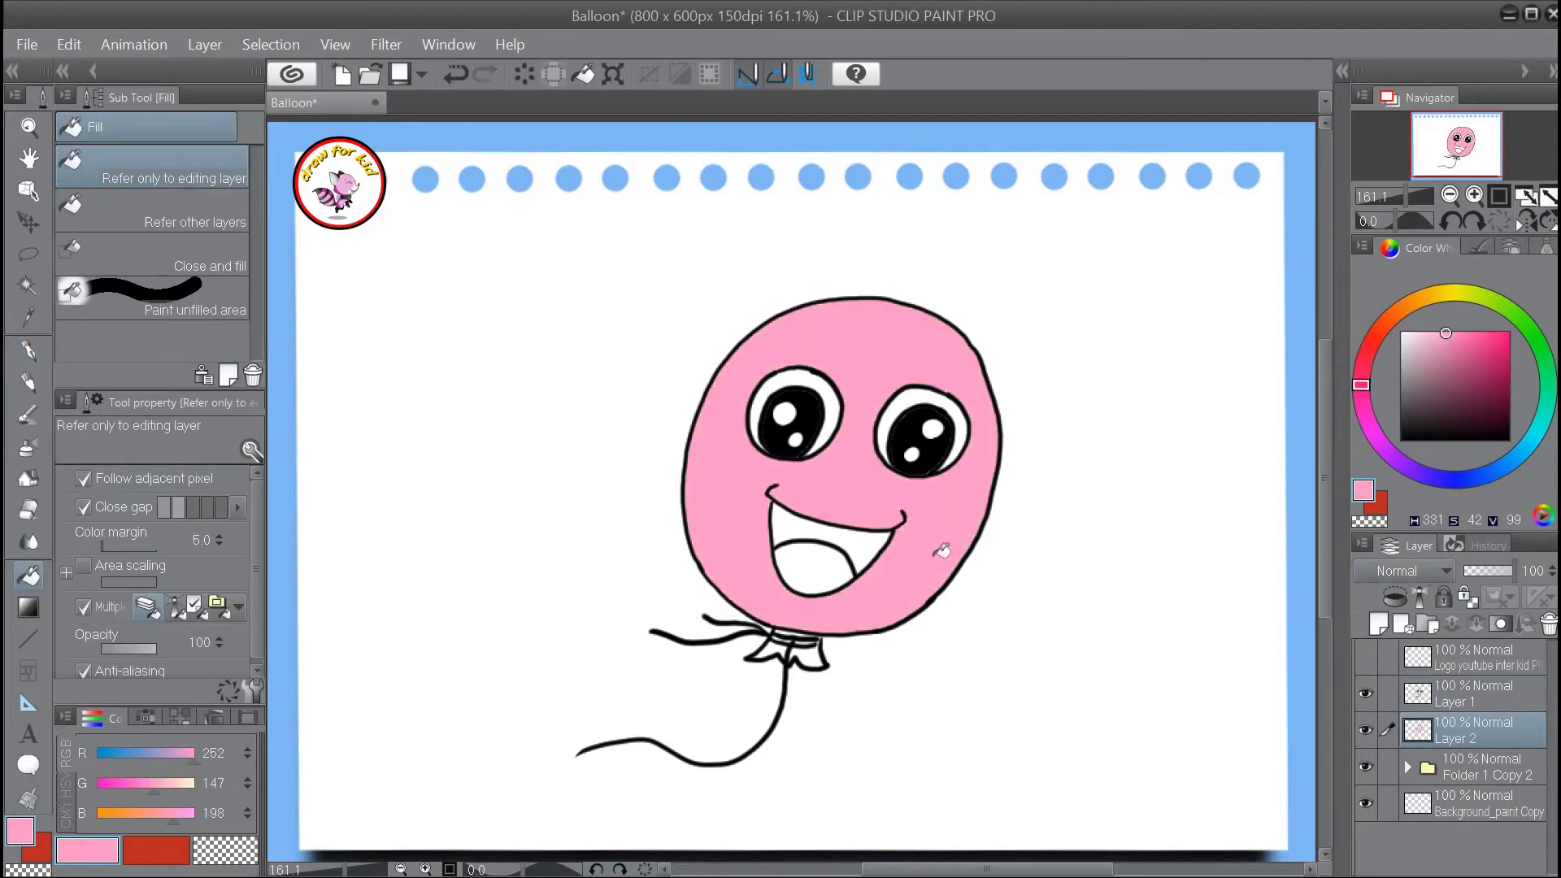
click(819, 648)
click(769, 650)
- Fill the tongue with light pink (RGB 246, 145, 167) and the rest of the mouth with dark red (RGB 174, 21, 54)
key(p)
drag(1365, 388, 1366, 360)
drag(1475, 352, 1458, 342)
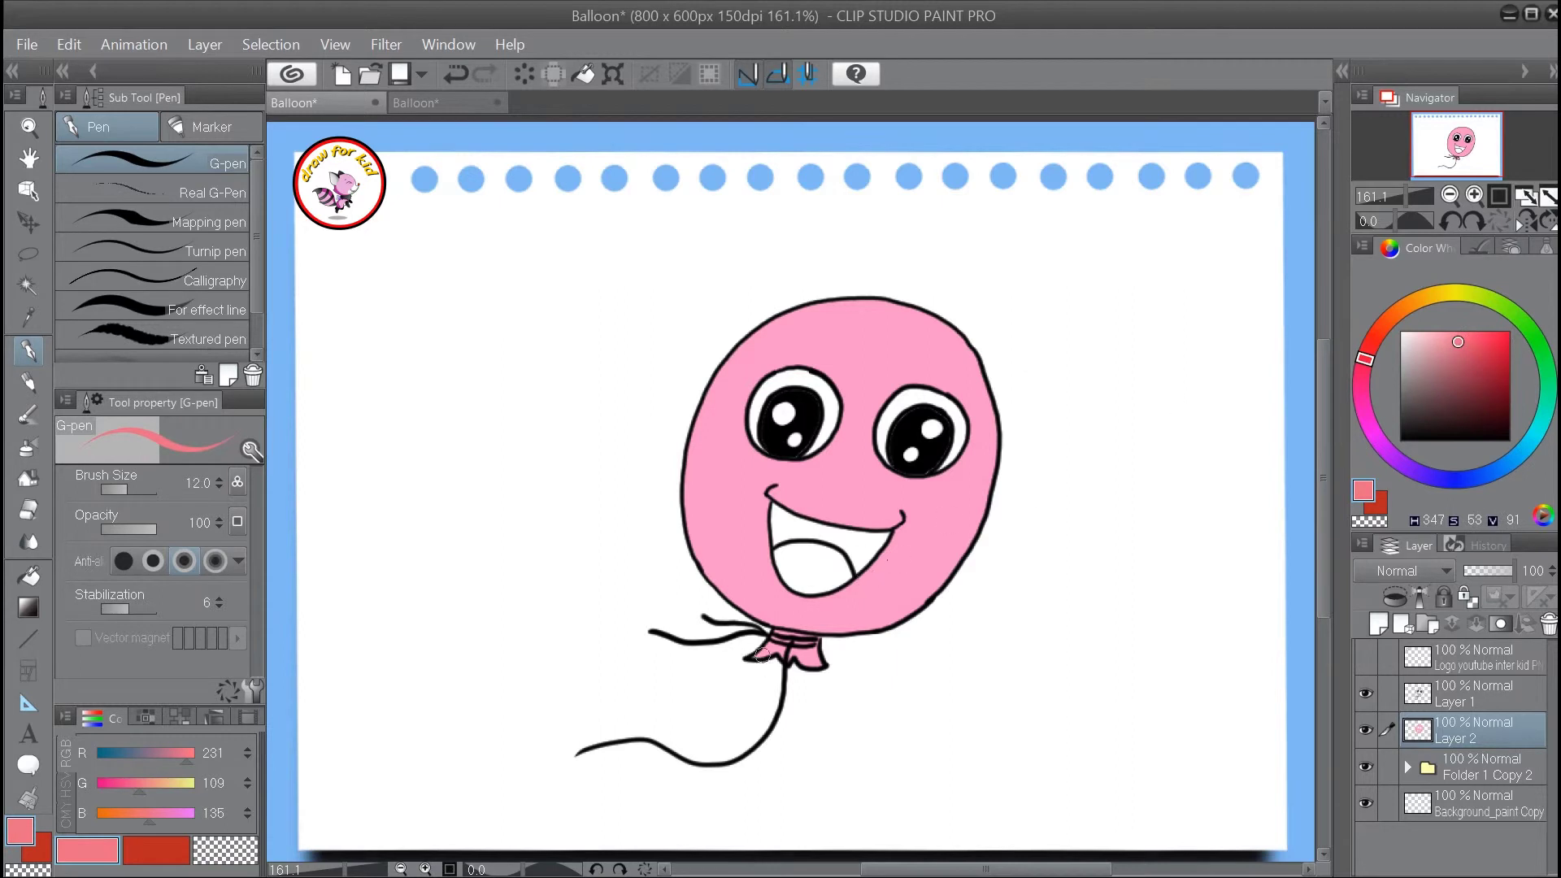
key(g)
click(809, 585)
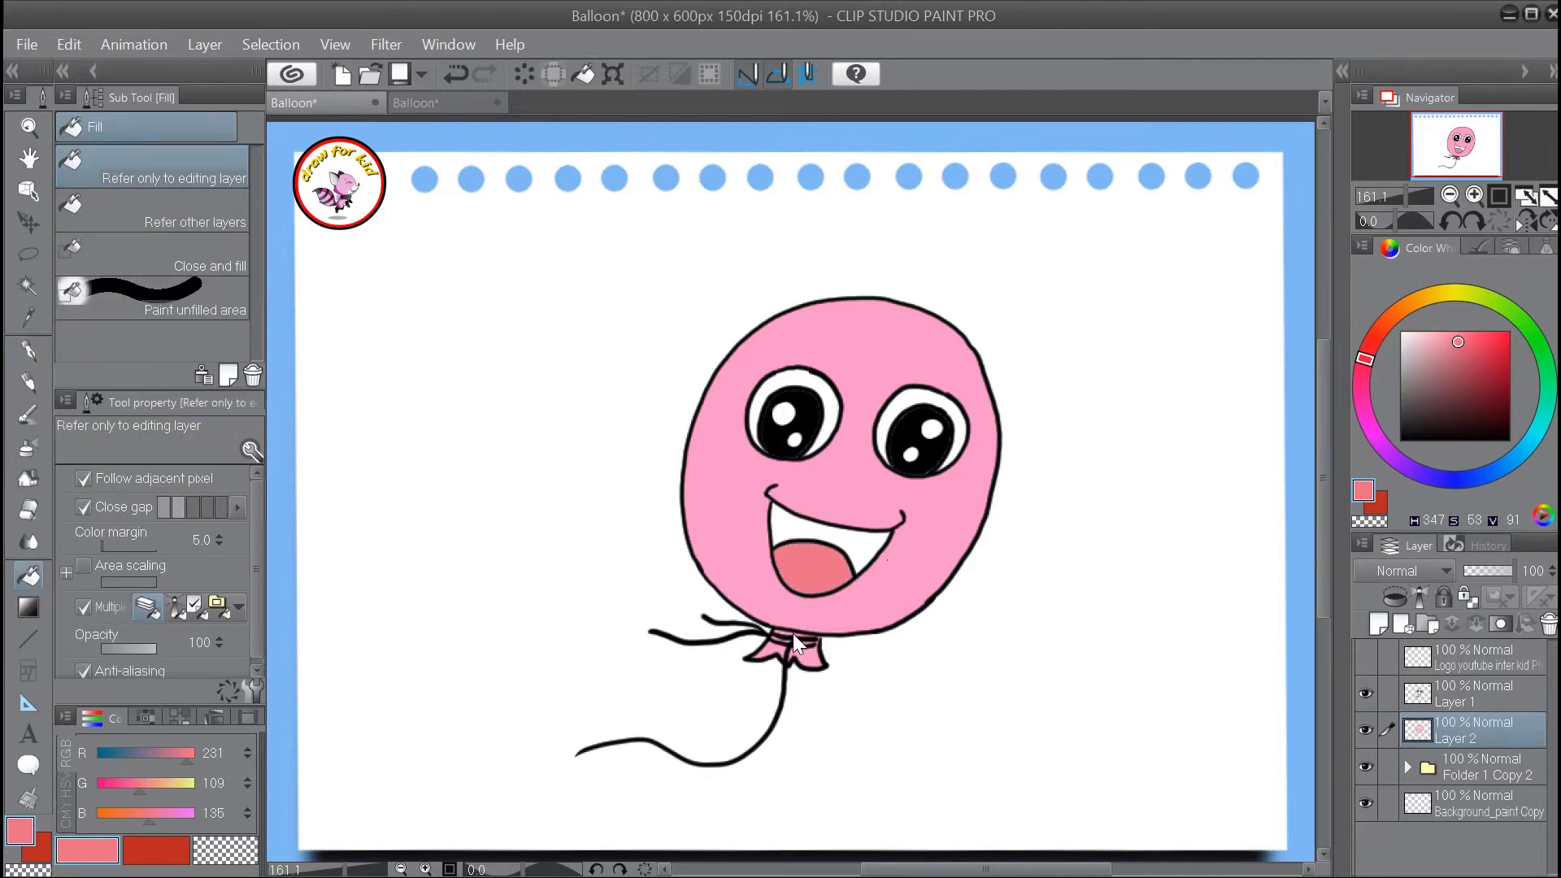
key(ctrl+z)
click(1445, 335)
click(826, 583)
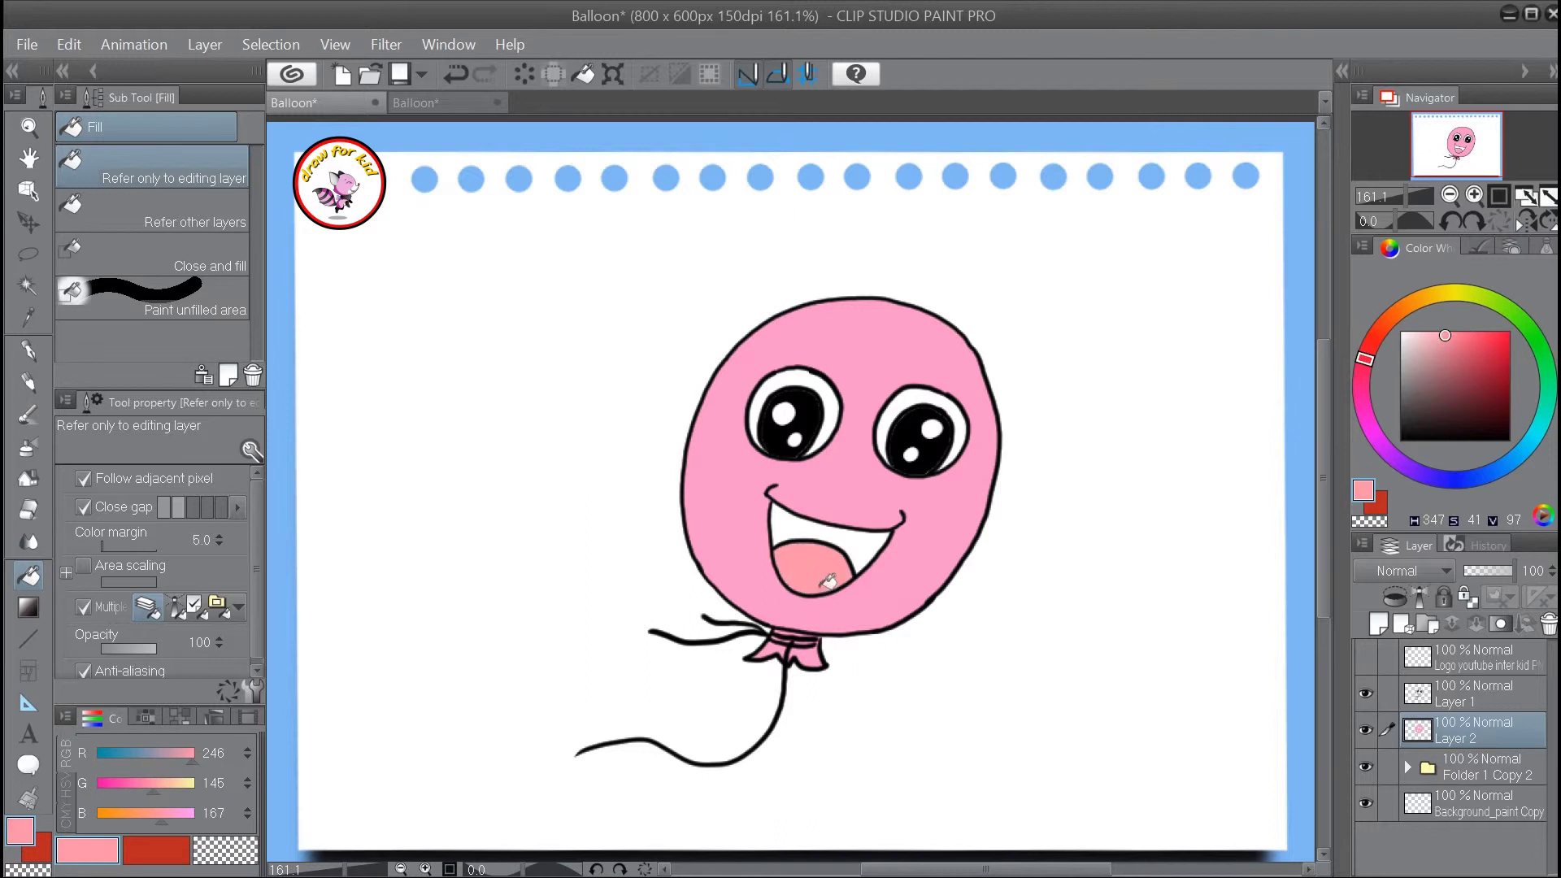
click(1496, 366)
click(891, 536)
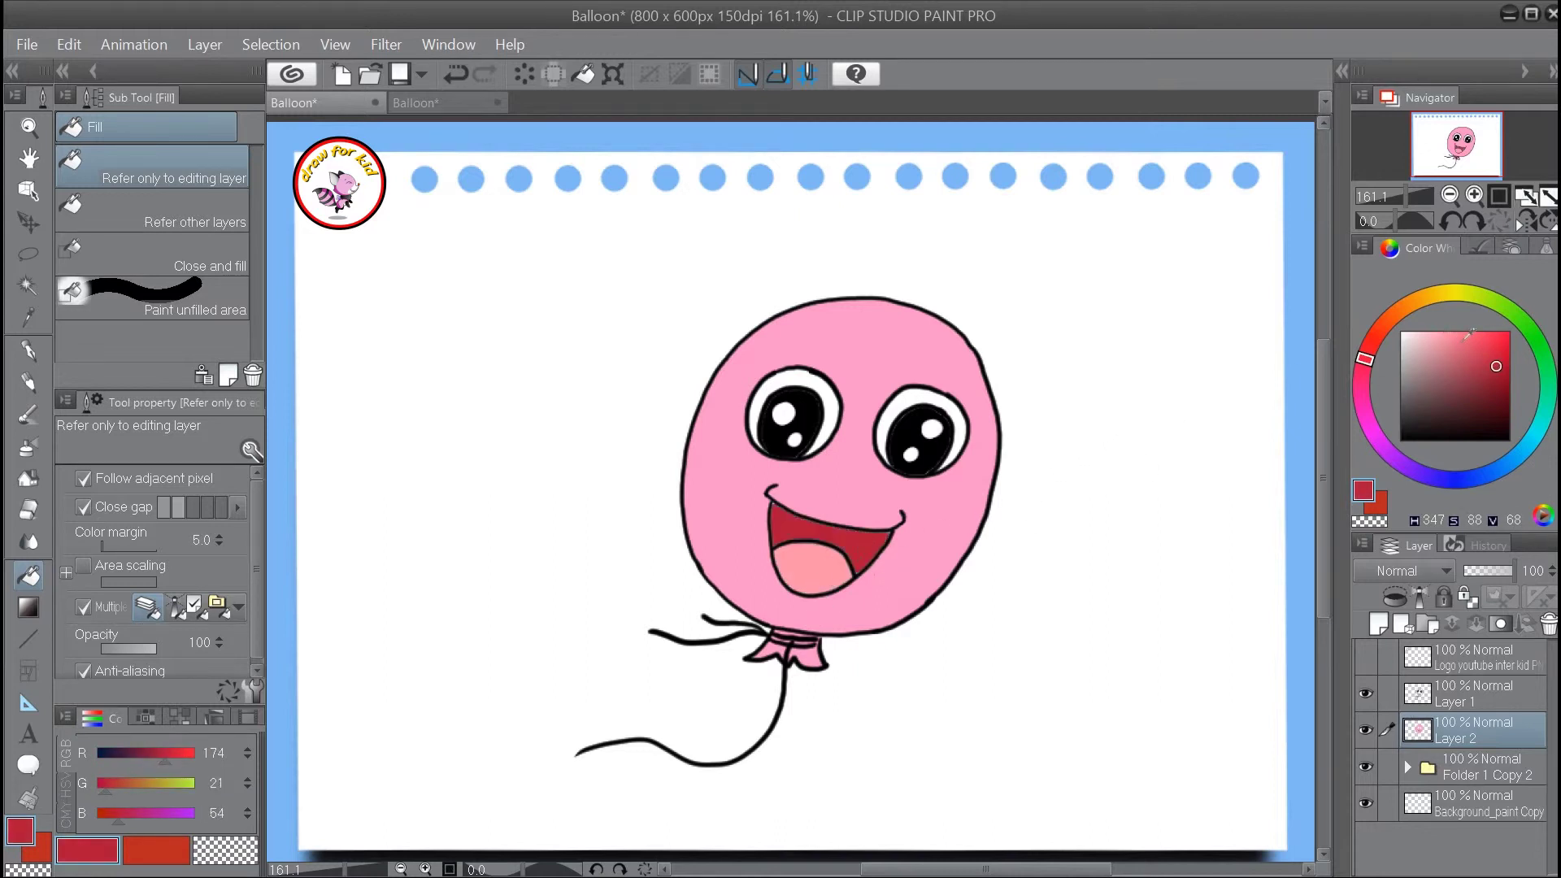
- Recolour the tongue with a brighter light pink (RGB 252, 139, 164)
click(1462, 342)
click(818, 566)
key(ctrl+z)
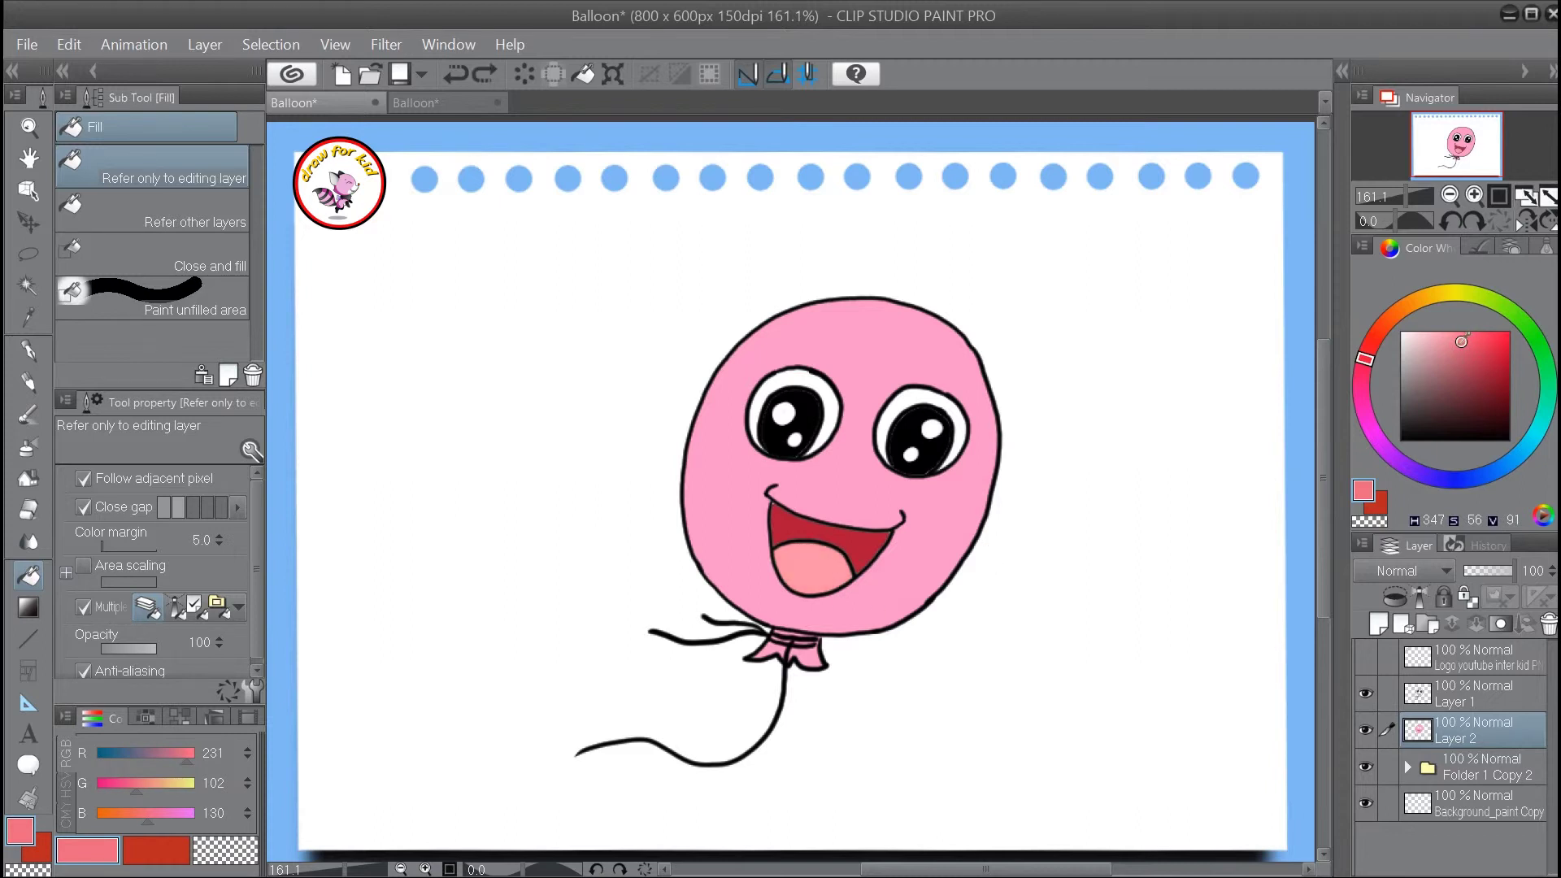
click(1449, 333)
click(825, 570)
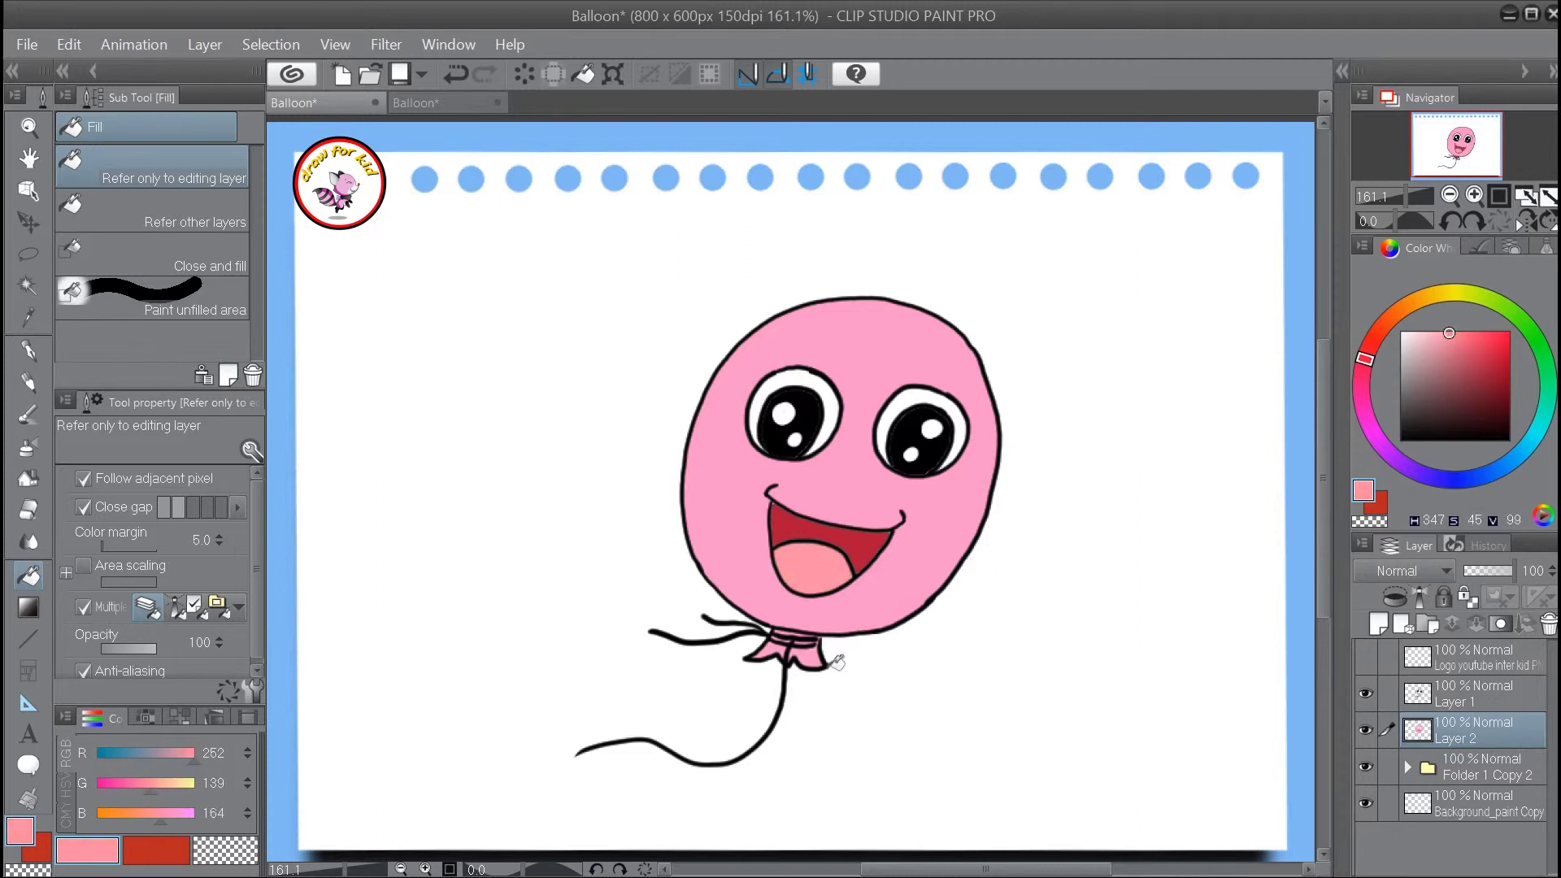
- Draw a short black centre line on the tongue with the G-pen on Layer 1
click(1476, 691)
click(1403, 440)
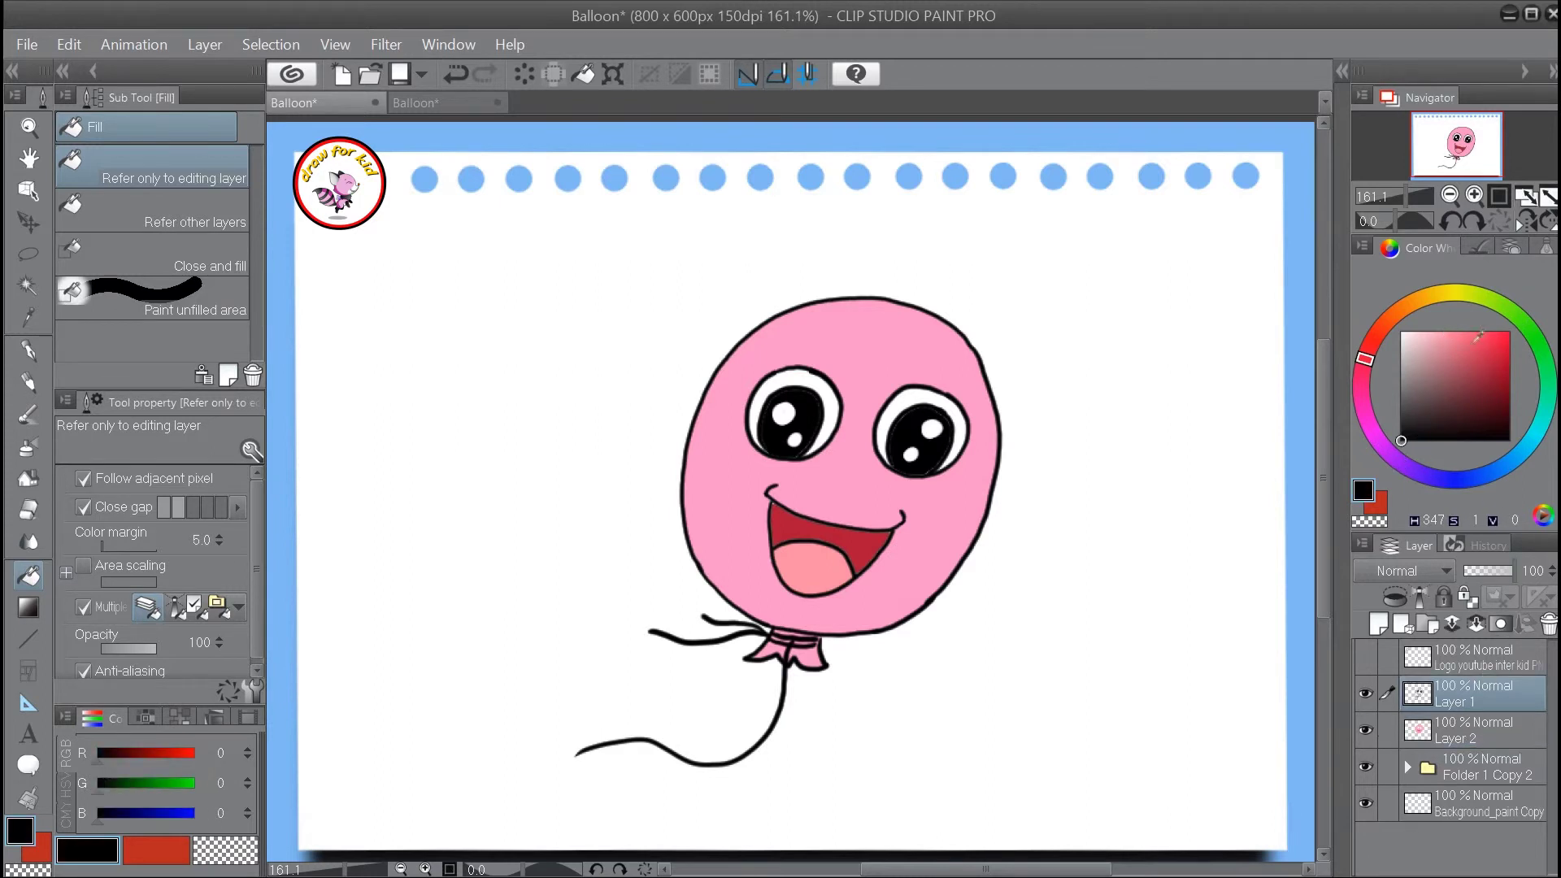
key(p)
drag(813, 563, 808, 585)
key(ctrl+z)
- Increase the G-pen brush size to 17 and draw a curved black eyebrow above each eye
key(bracketright)
key(bracketright)
drag(769, 349, 962, 381)
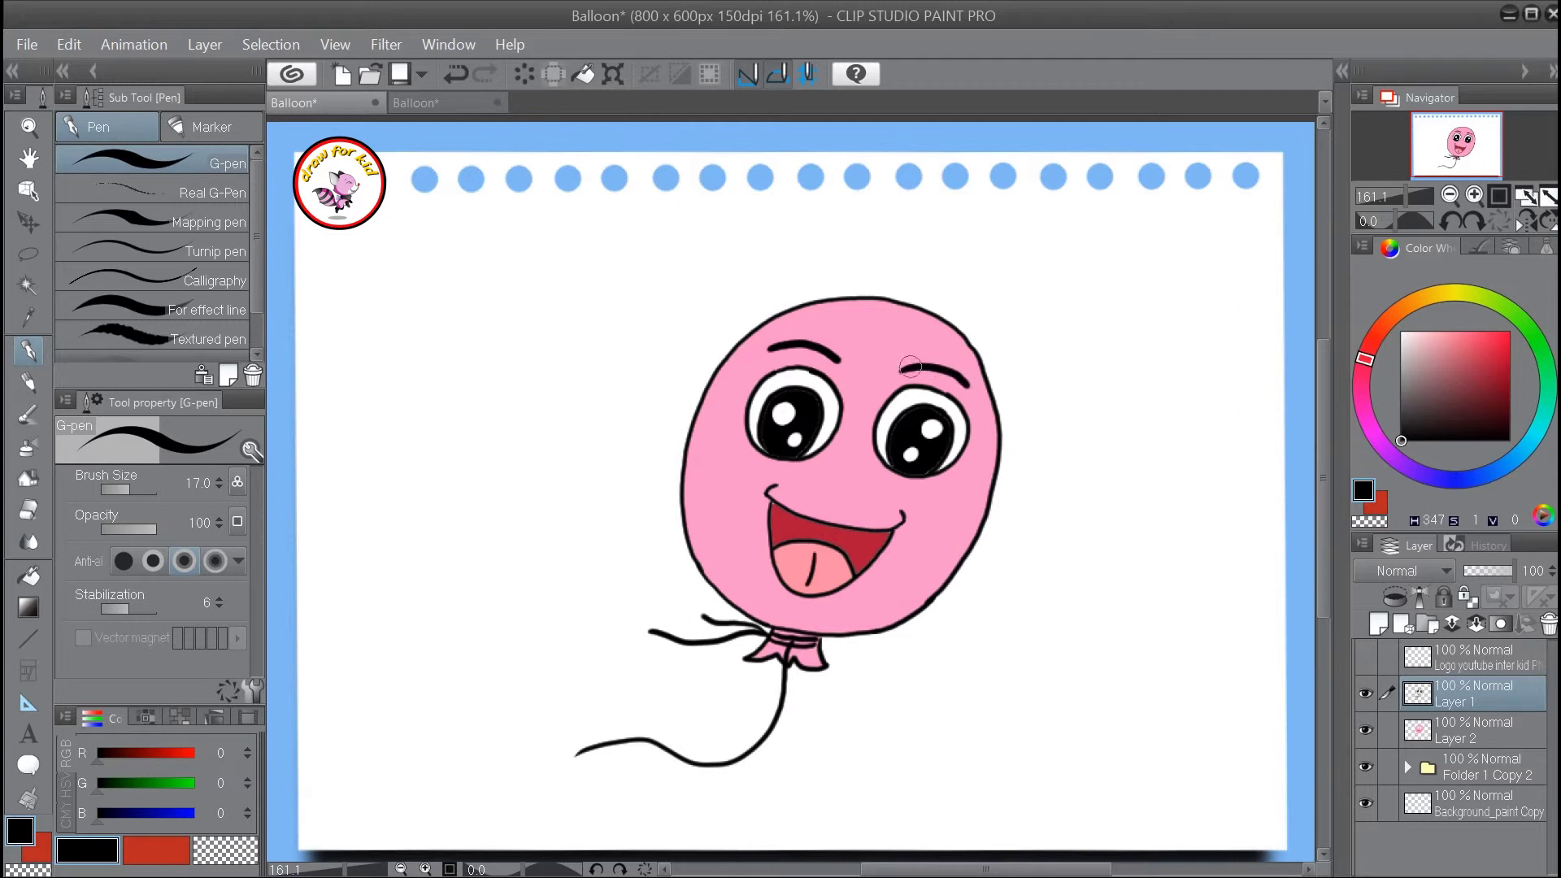
- Reduce the brush size to 15, add three short lashes on the outer part of each eyebrow and thicken both eyebrows
key(bracketleft)
mouse_move(778, 345)
mouse_down()
mouse_move(778, 327)
mouse_move(806, 328)
mouse_up()
drag(951, 370, 969, 358)
key(ctrl+z)
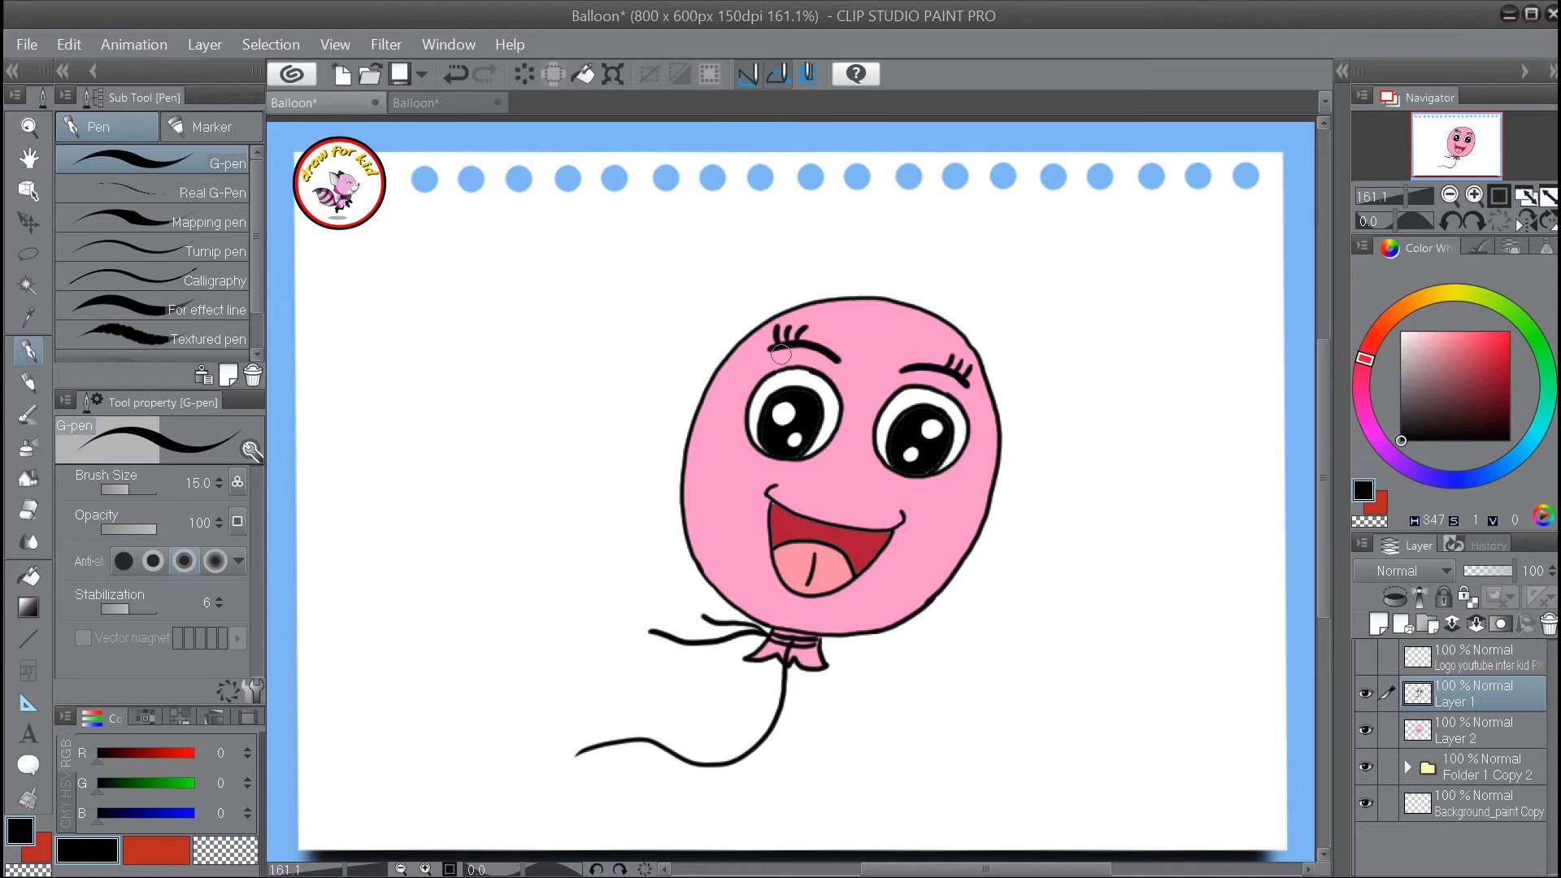
drag(771, 350, 972, 382)
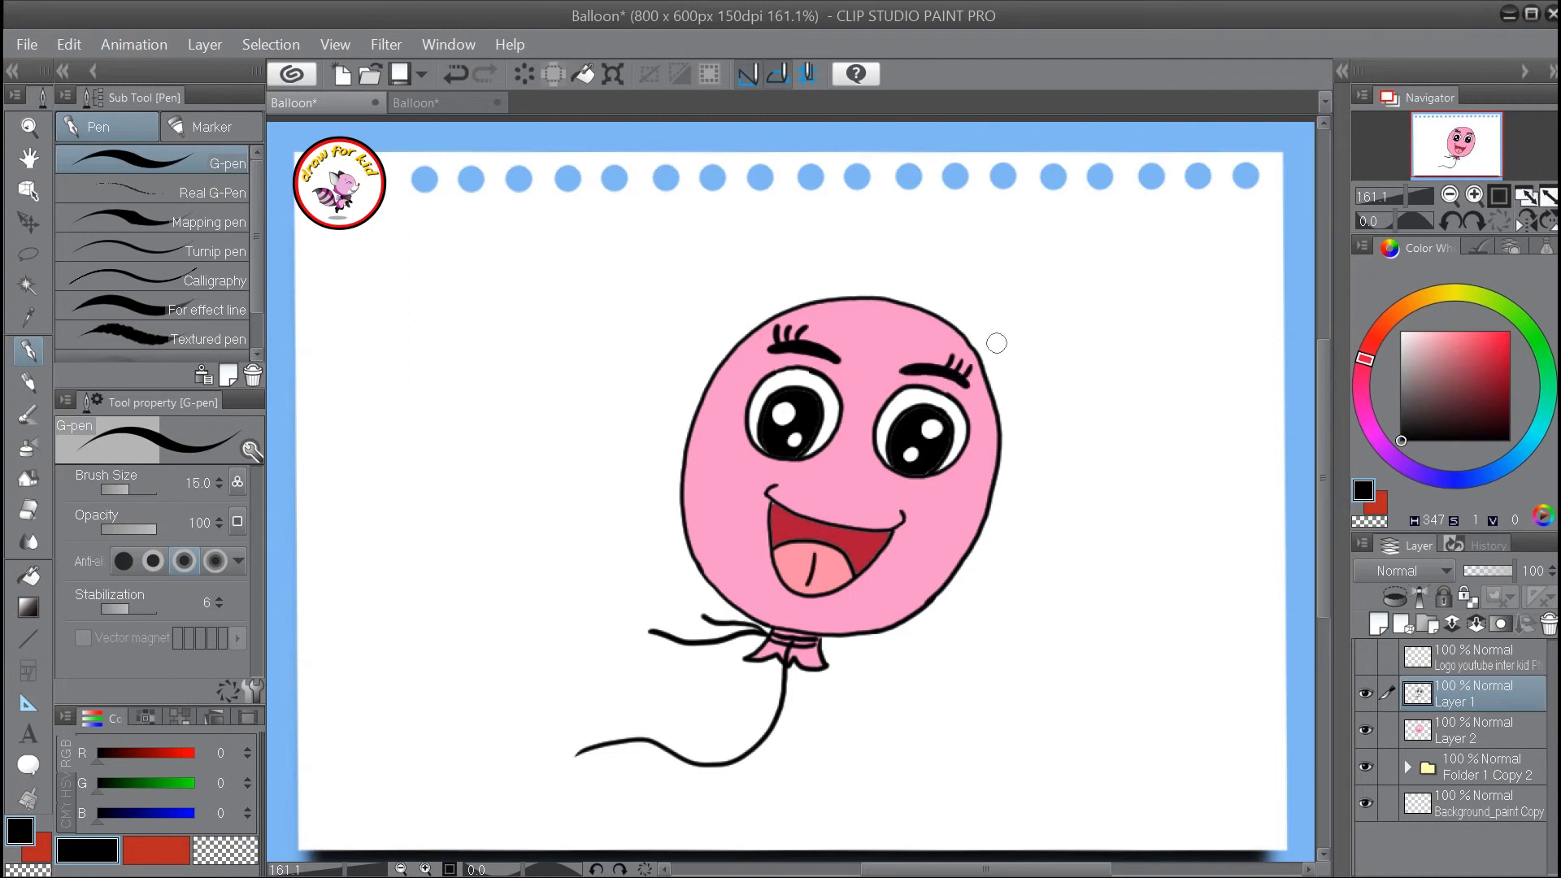